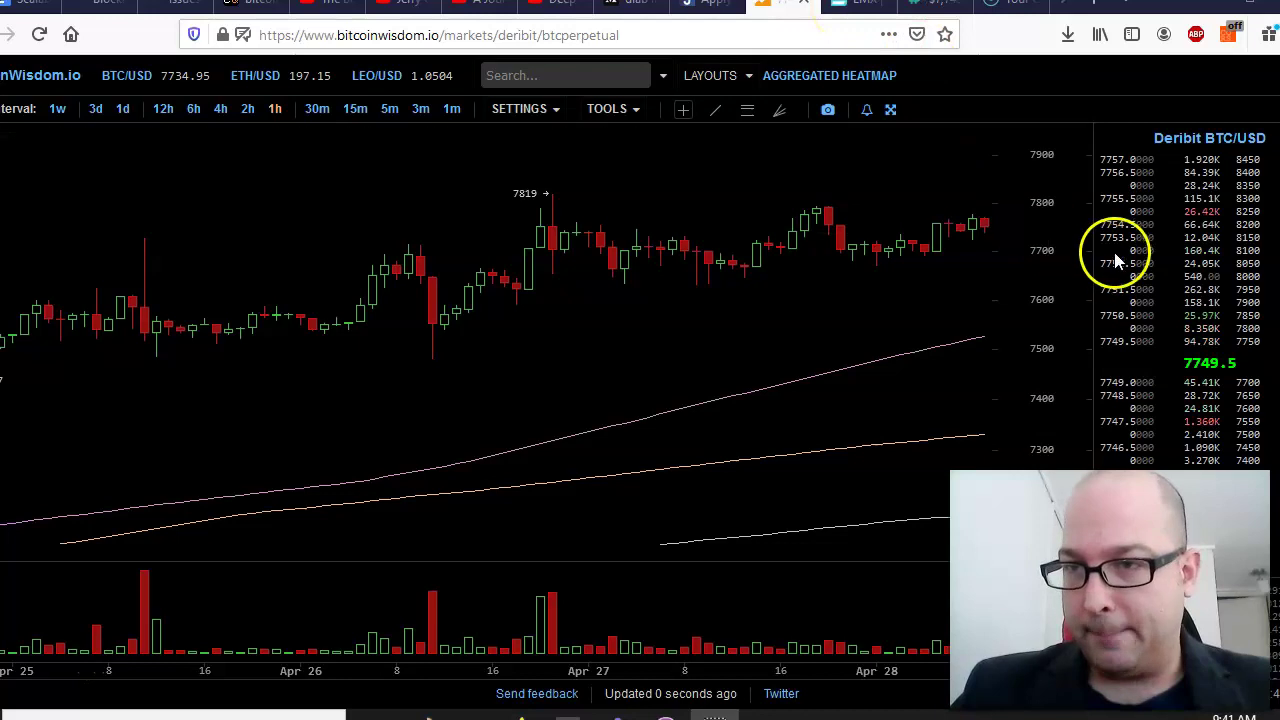
# Step: Switch the BitcoinWisdom chart from Deribit to Binance BTC/USDT on 1m candles
pyautogui.doubleClick(1192, 370)
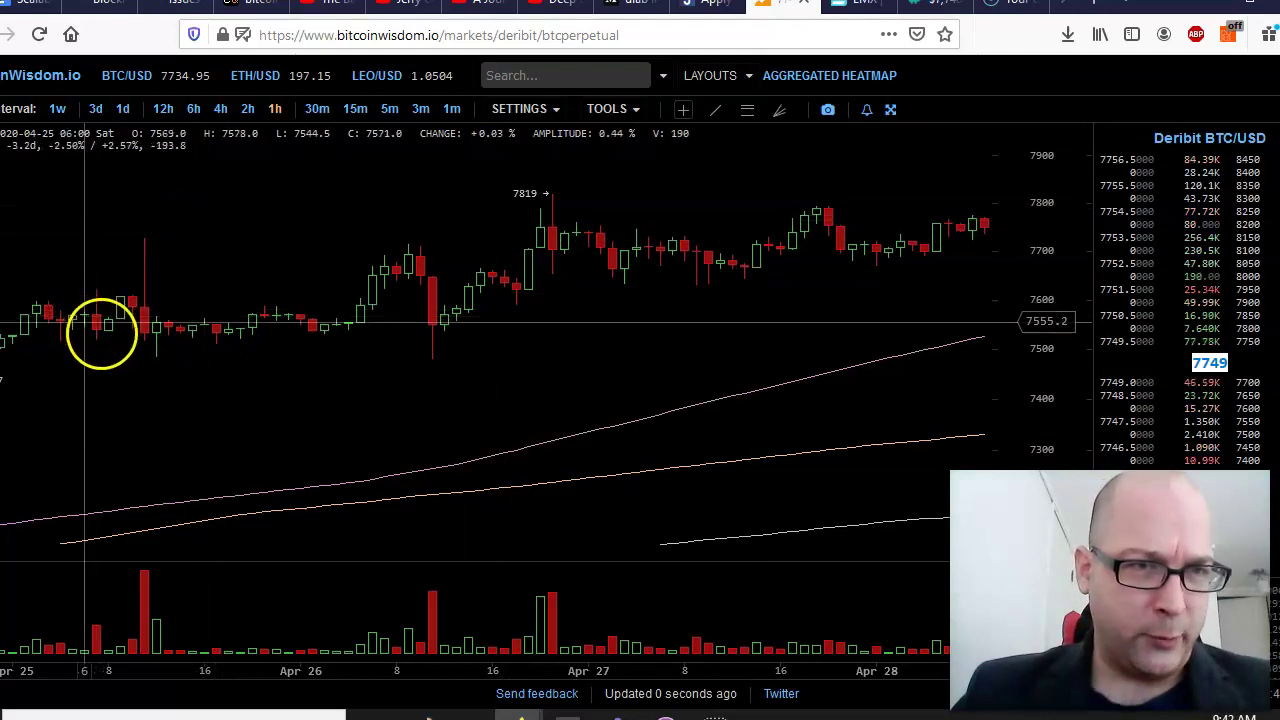
pyautogui.click(645, 78)
pyautogui.click(645, 78)
pyautogui.click(646, 77)
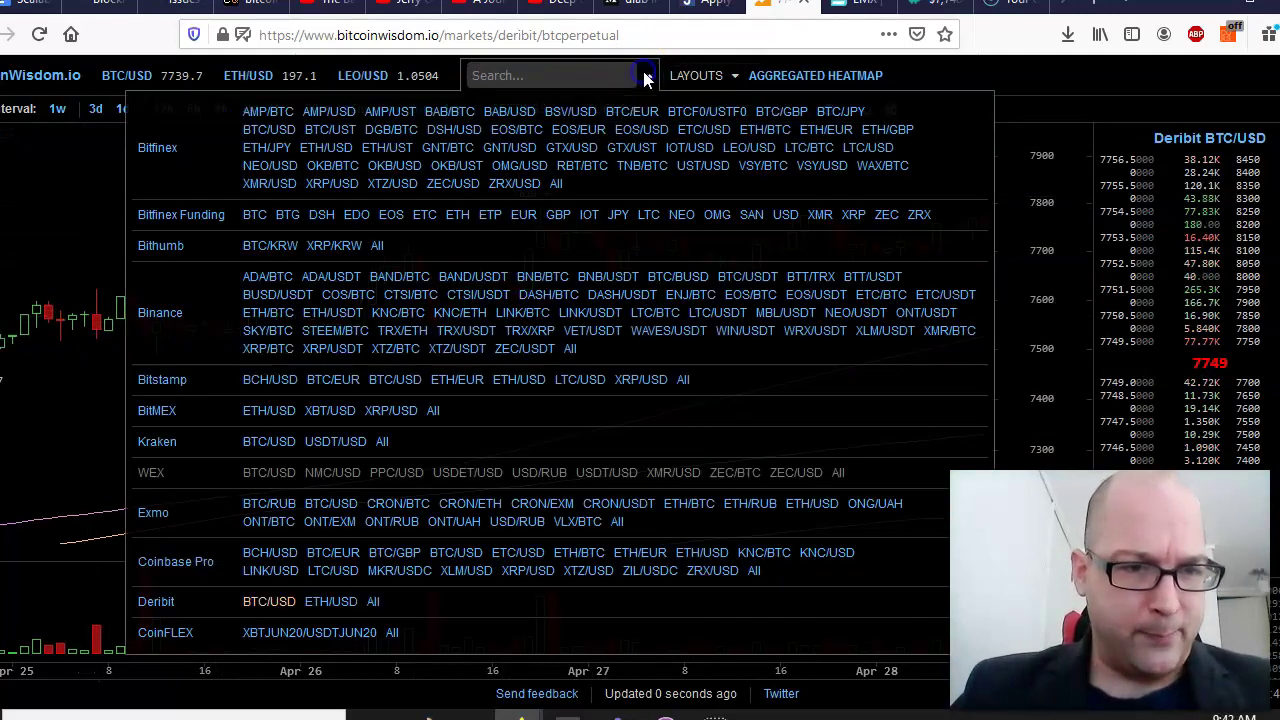
pyautogui.click(746, 278)
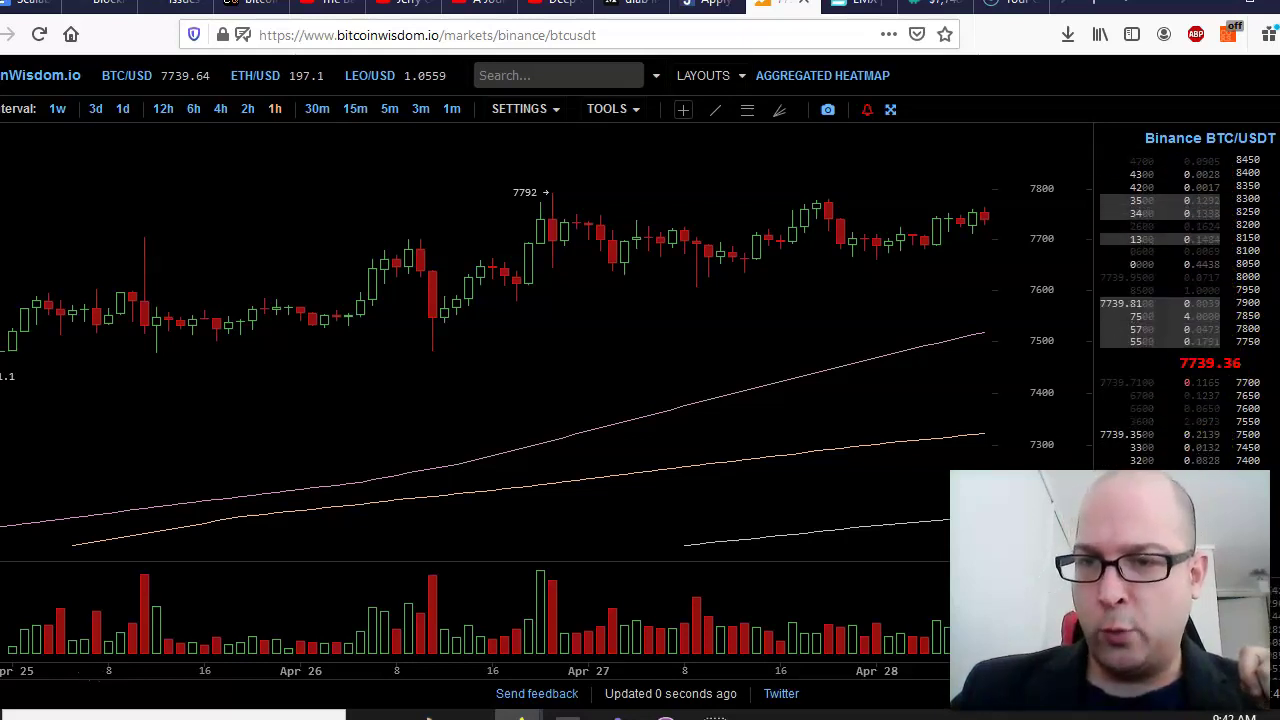
pyautogui.moveTo(903, 314); pyautogui.dragTo(791, 294)
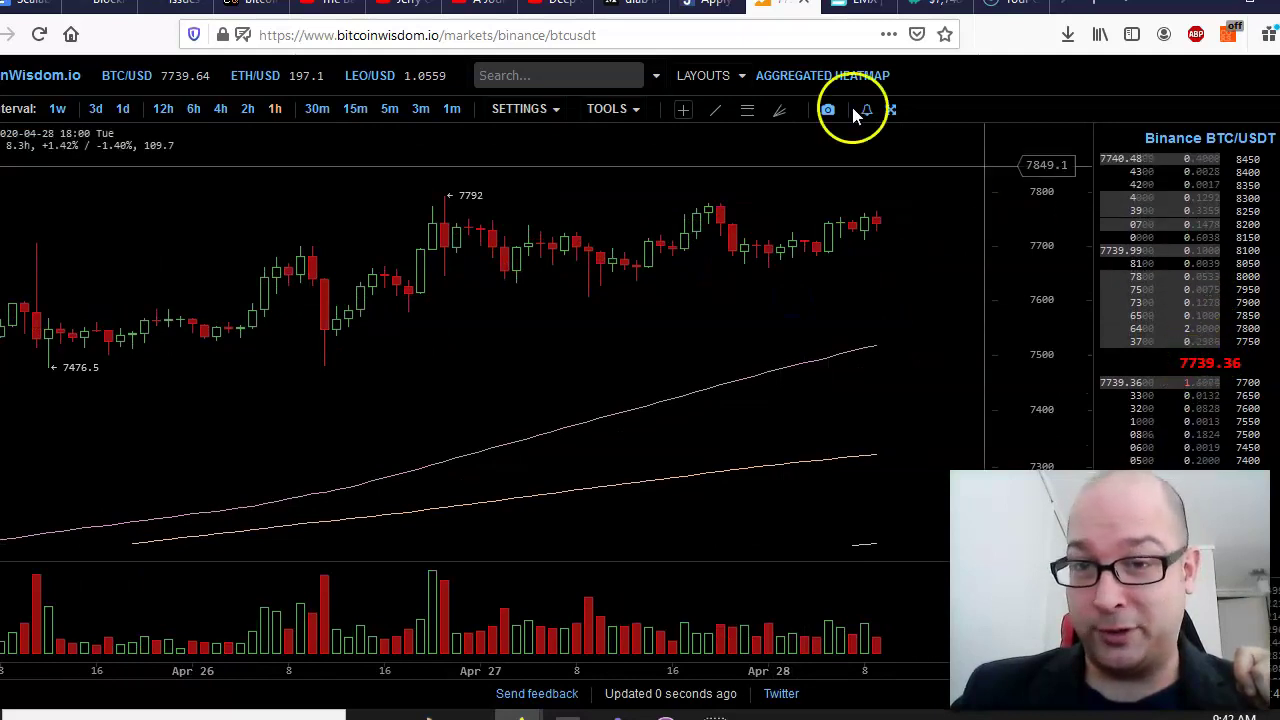
pyautogui.click(449, 114)
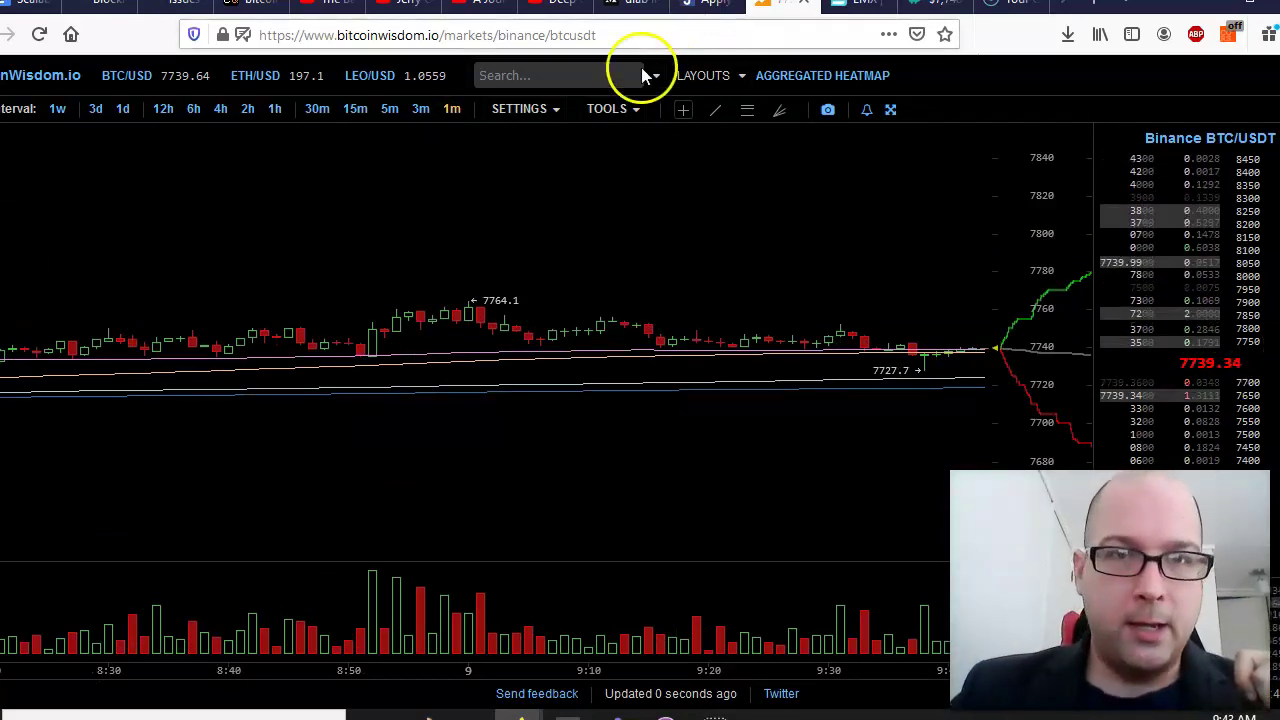
# Step: Show BitMEX XBT/USD on 15-minute candles
pyautogui.moveTo(655, 80)
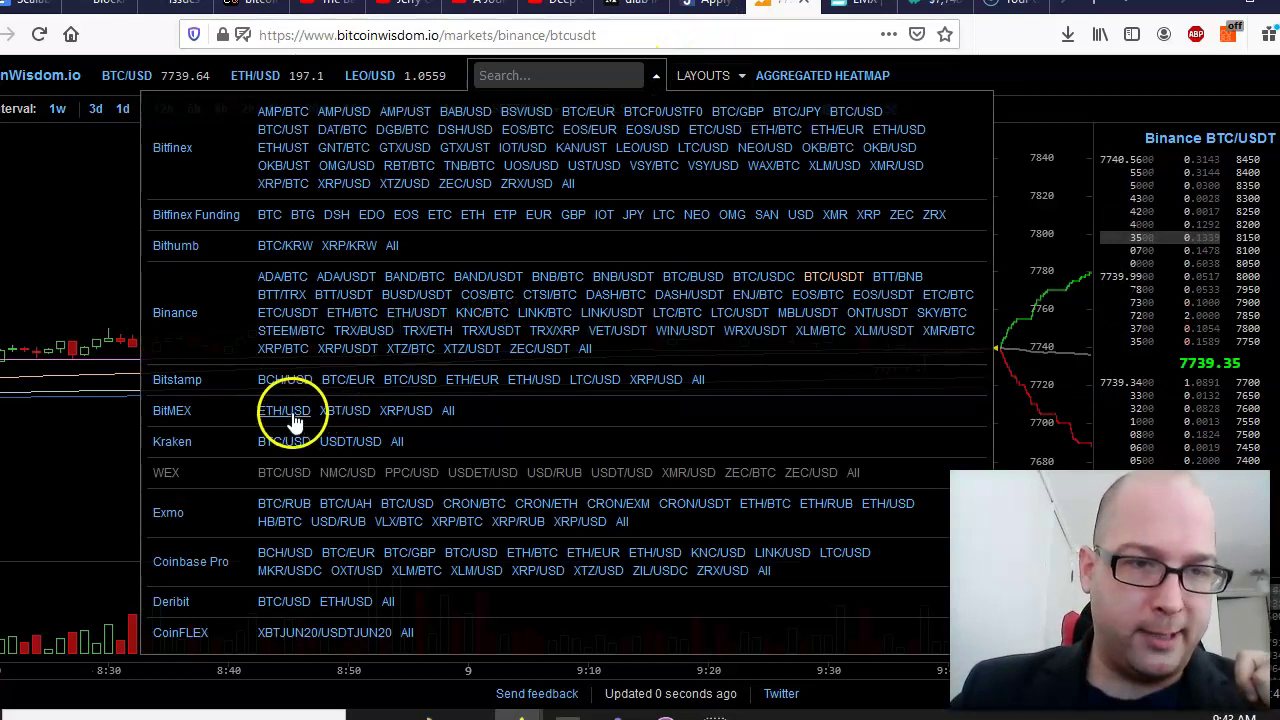
pyautogui.click(344, 412)
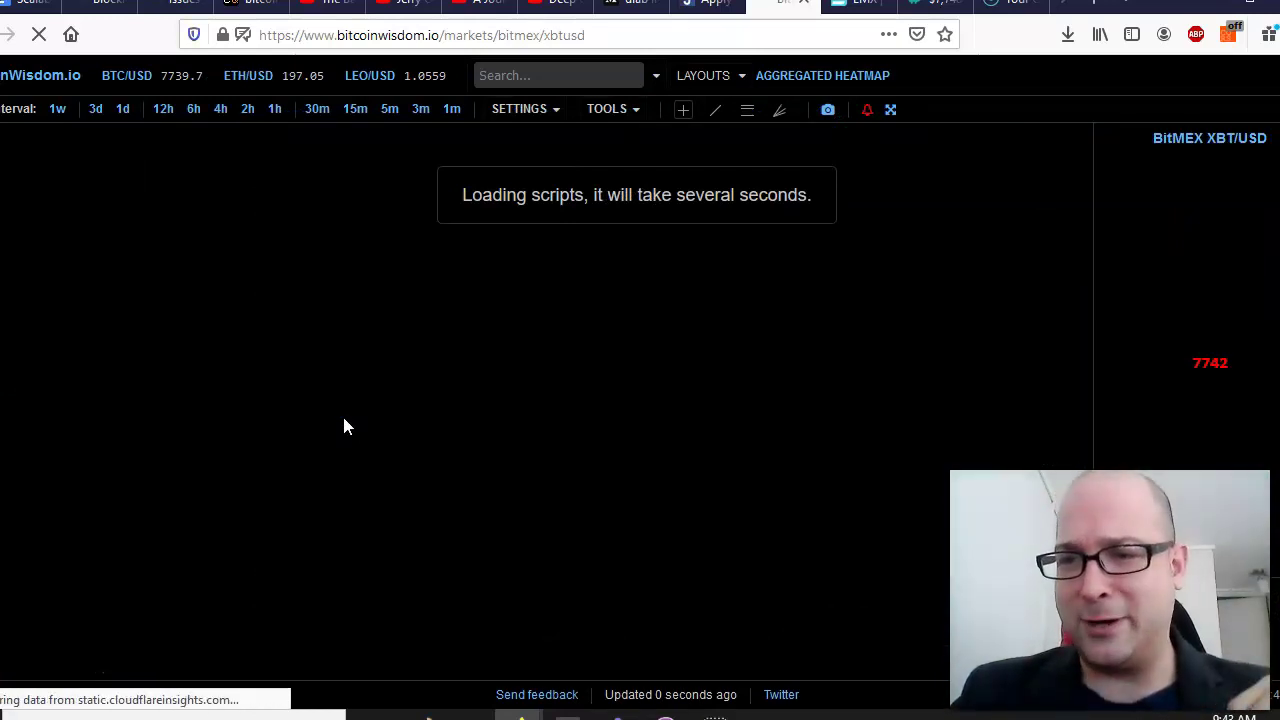
pyautogui.click(356, 112)
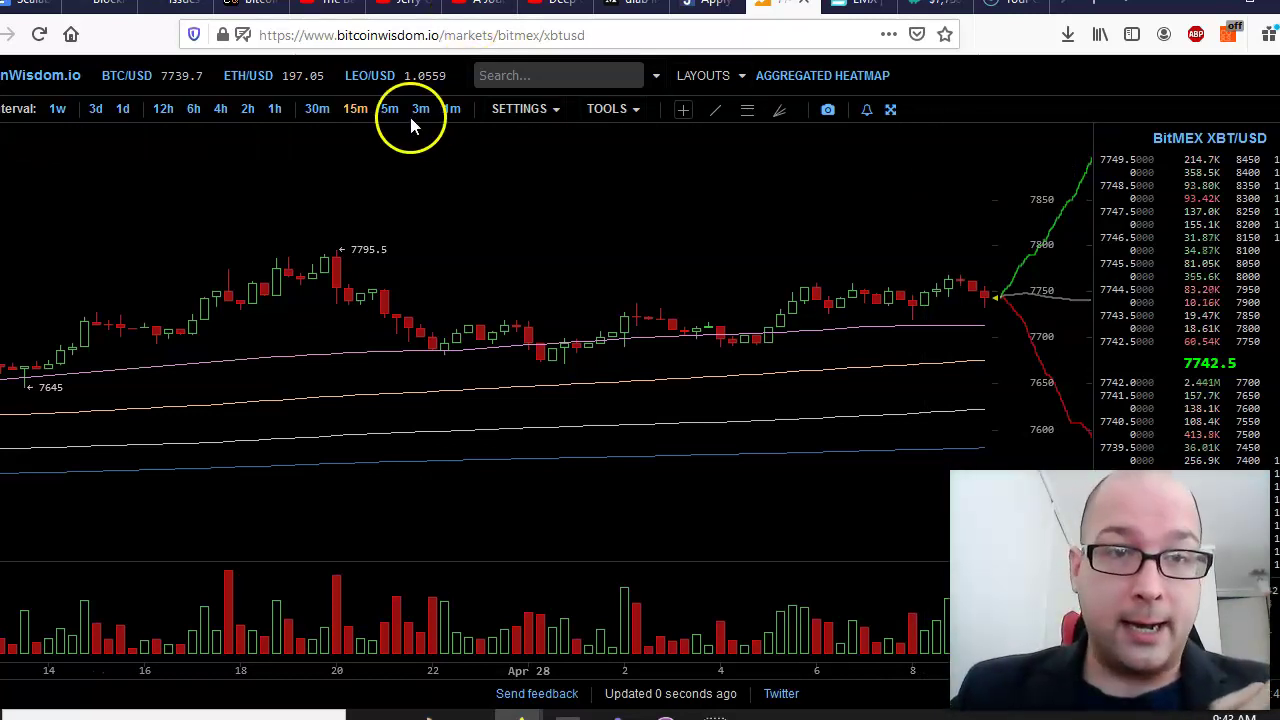
# Step: Change the chart's market to Deribit BTC/USD perpetual
pyautogui.click(657, 76)
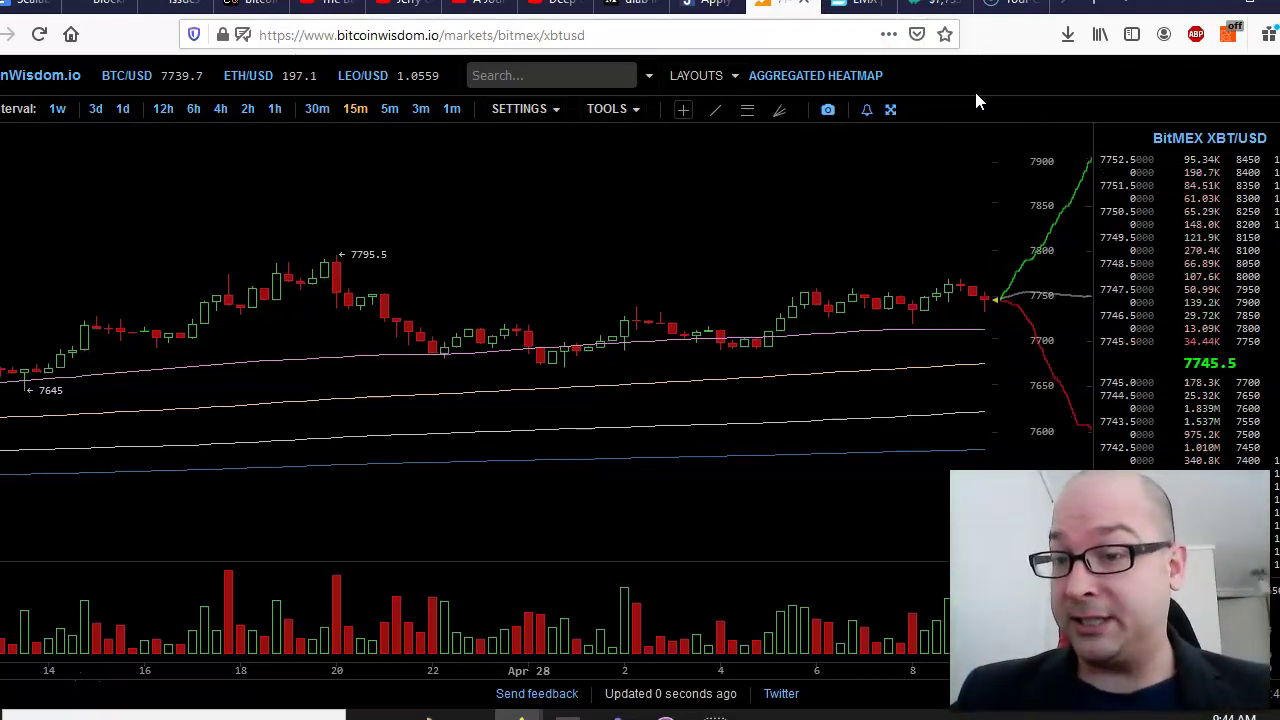
pyautogui.click(1043, 133)
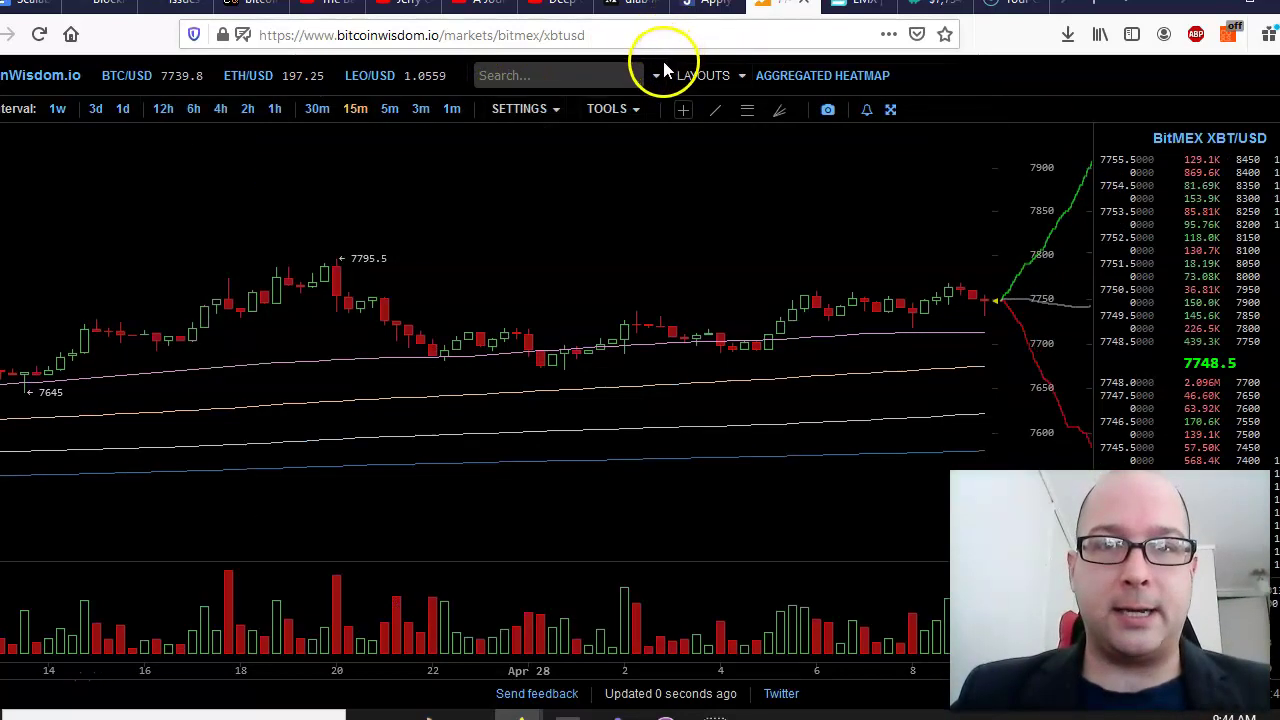
pyautogui.click(658, 75)
pyautogui.click(274, 605)
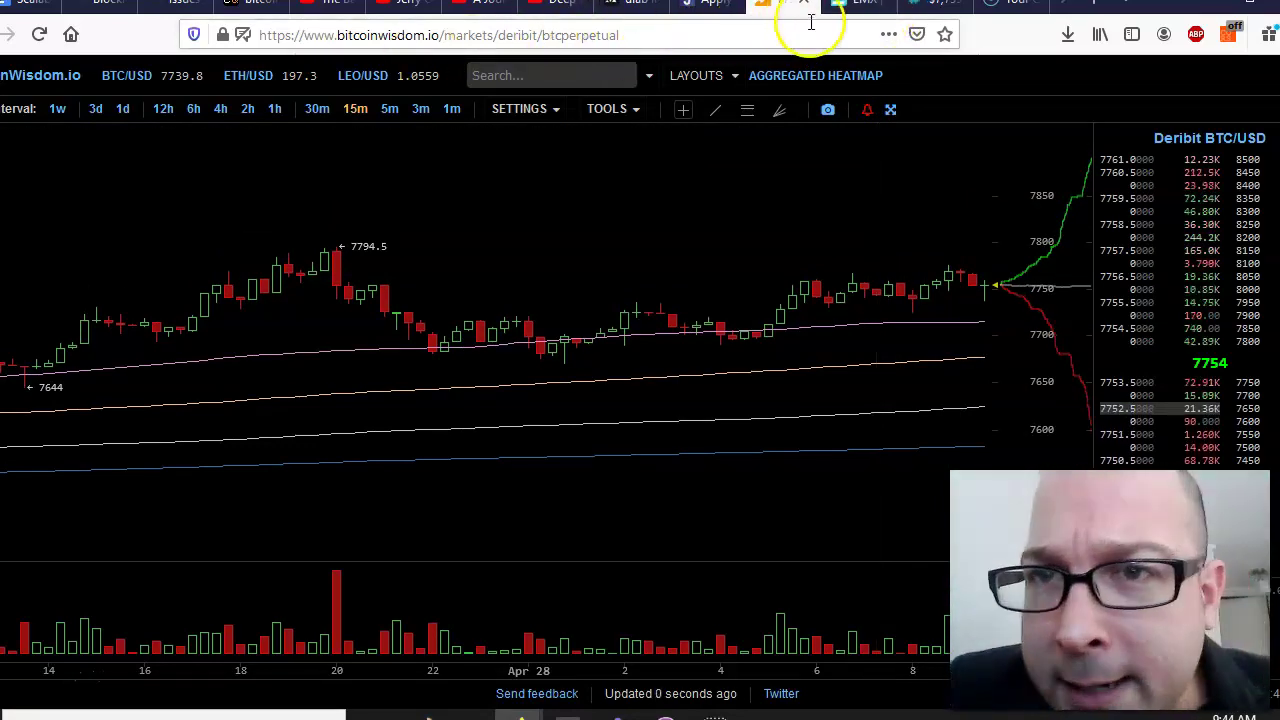
# Step: On Deribit, dismiss the BTC 9000 call order form and open the BTC Perpetual page
pyautogui.click(918, 10)
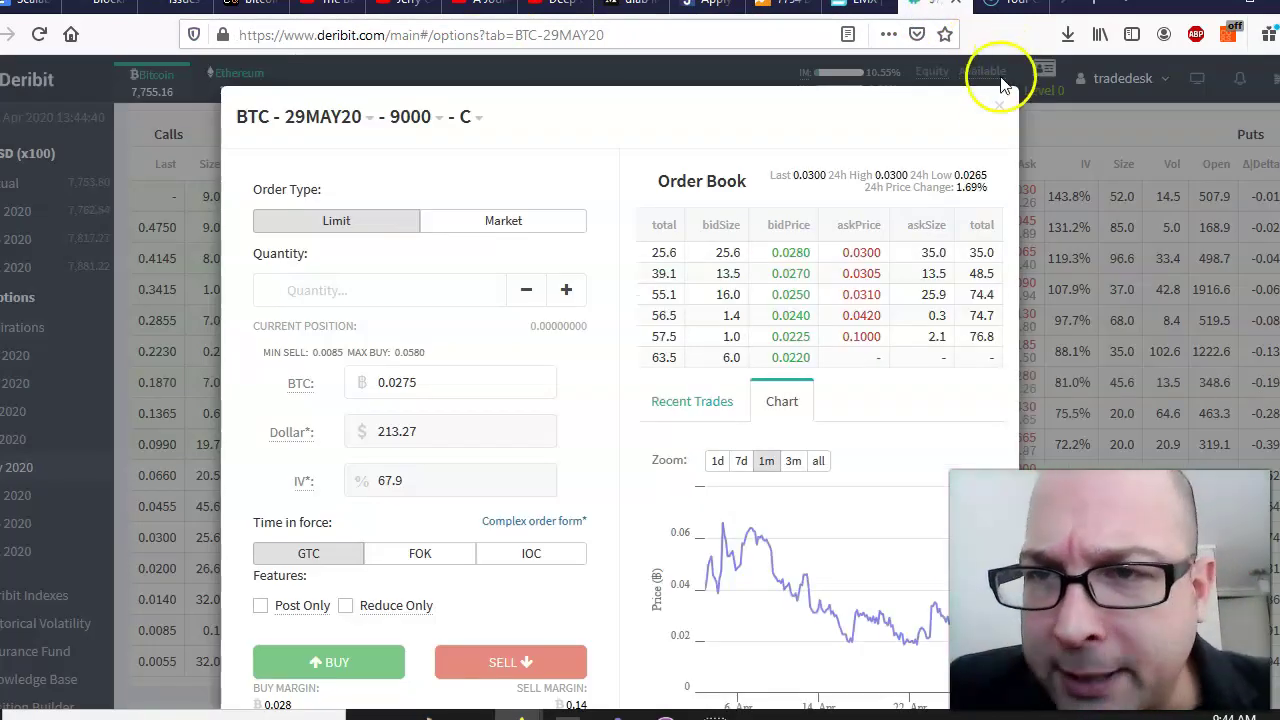
pyautogui.click(1002, 112)
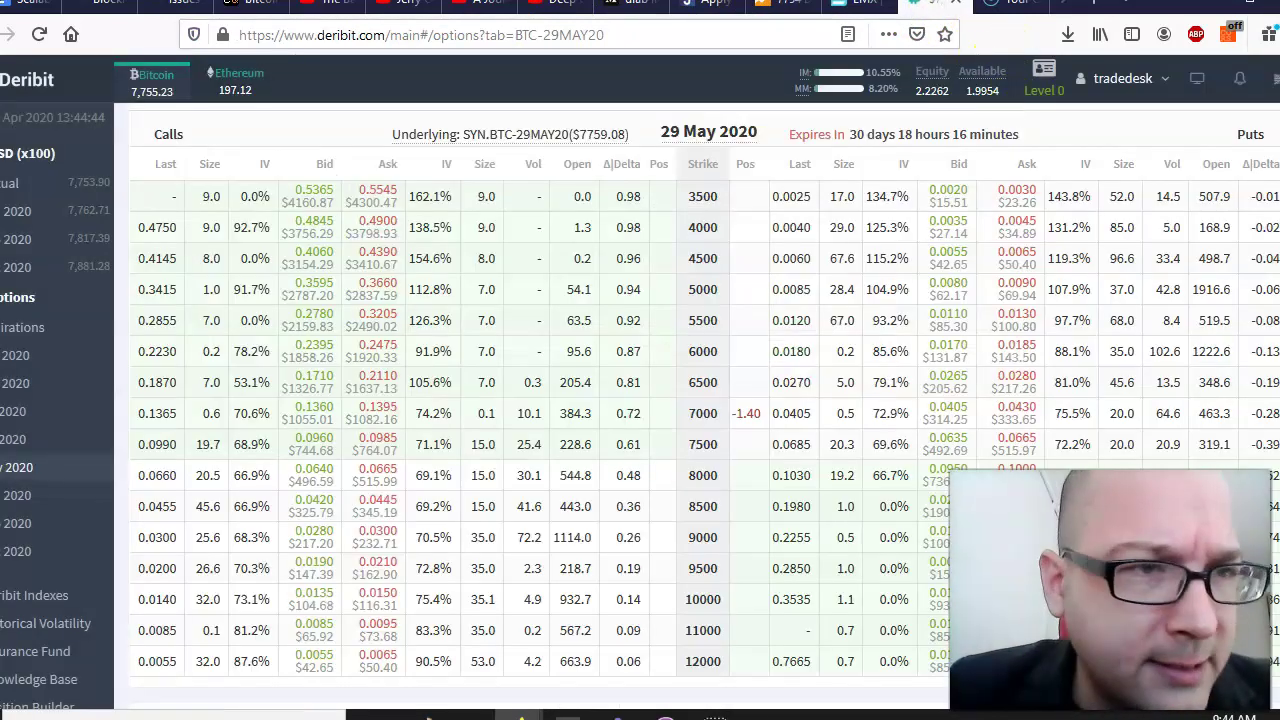
pyautogui.scroll(-1, 20, 183)
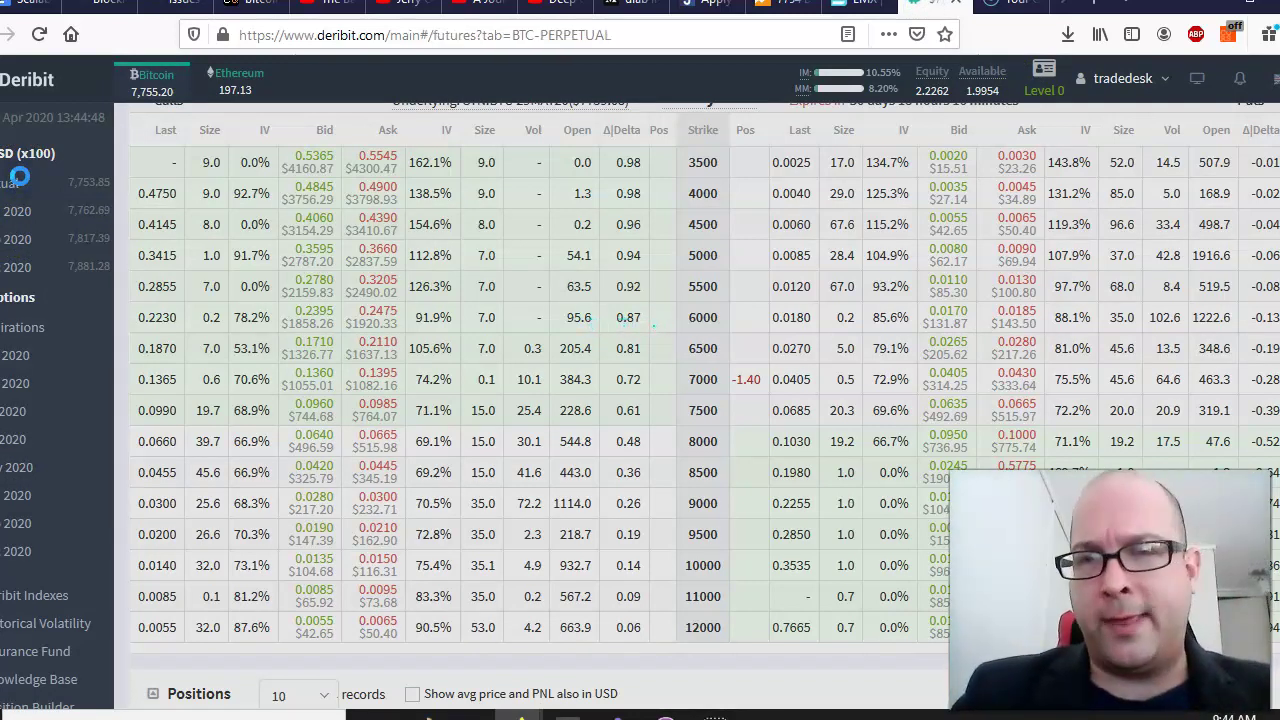
pyautogui.click(20, 178)
pyautogui.click(654, 176)
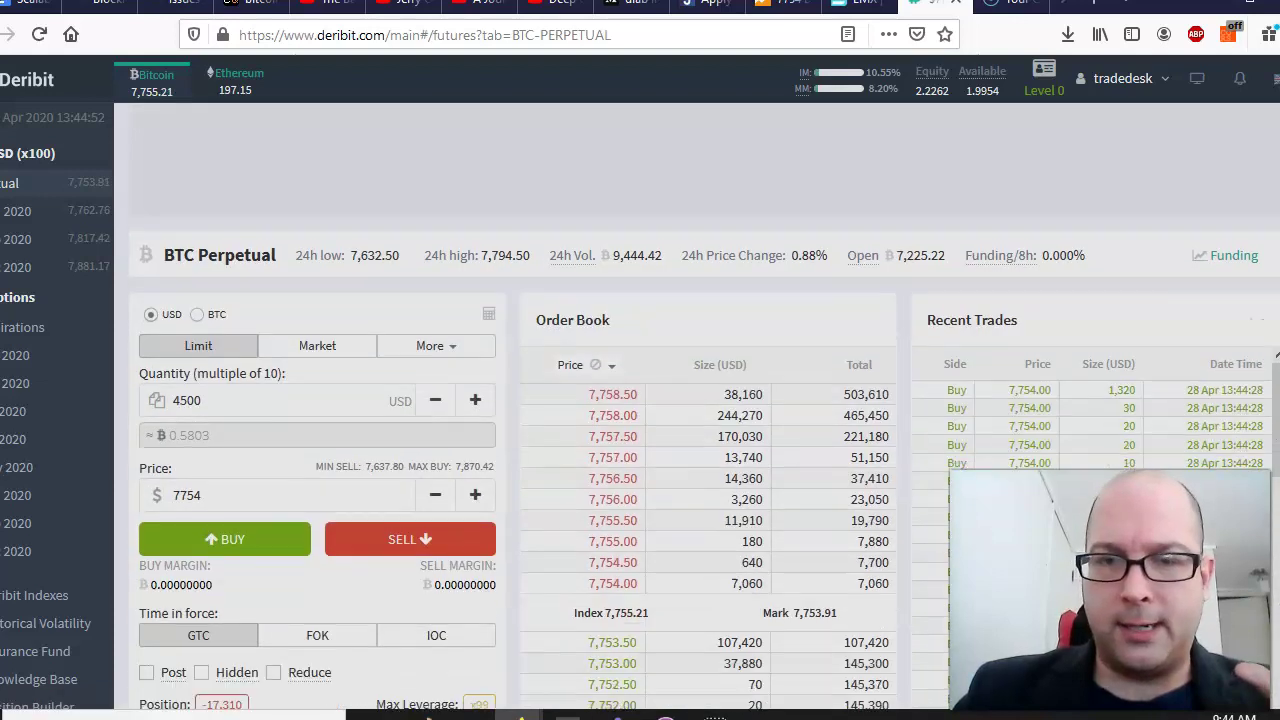
pyautogui.scroll(-2, 635, 464)
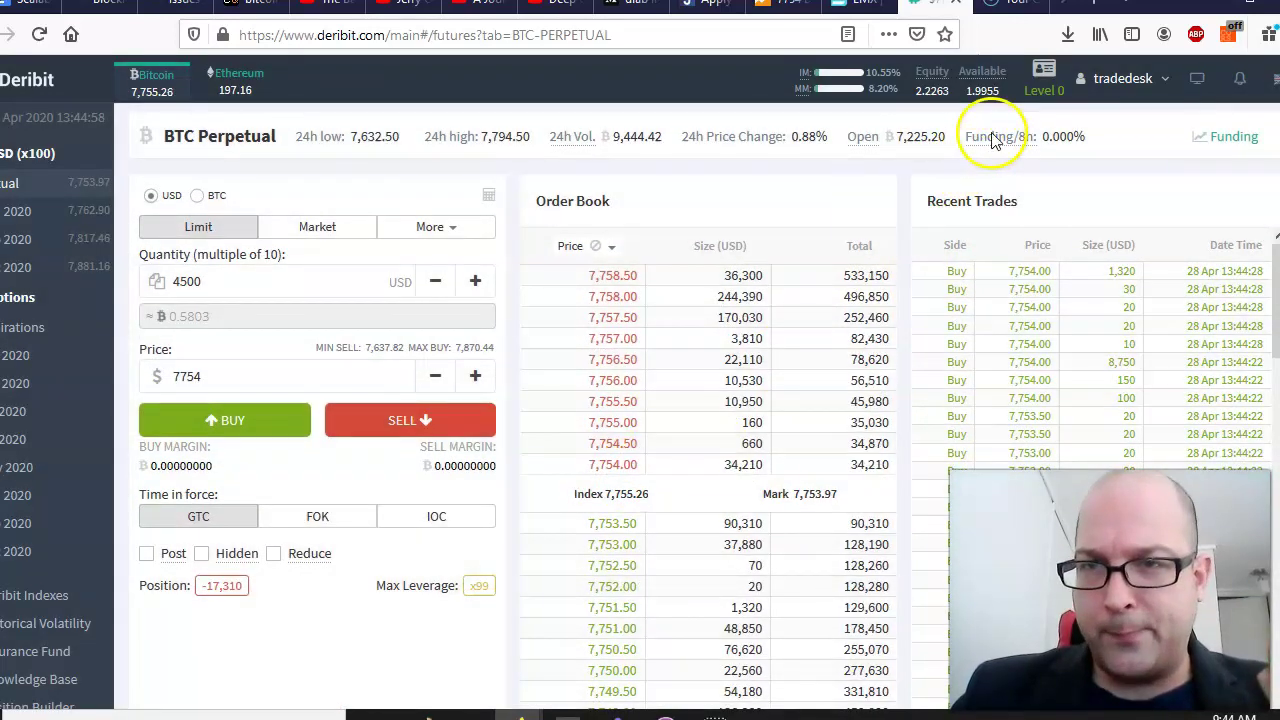
pyautogui.moveTo(998, 140)
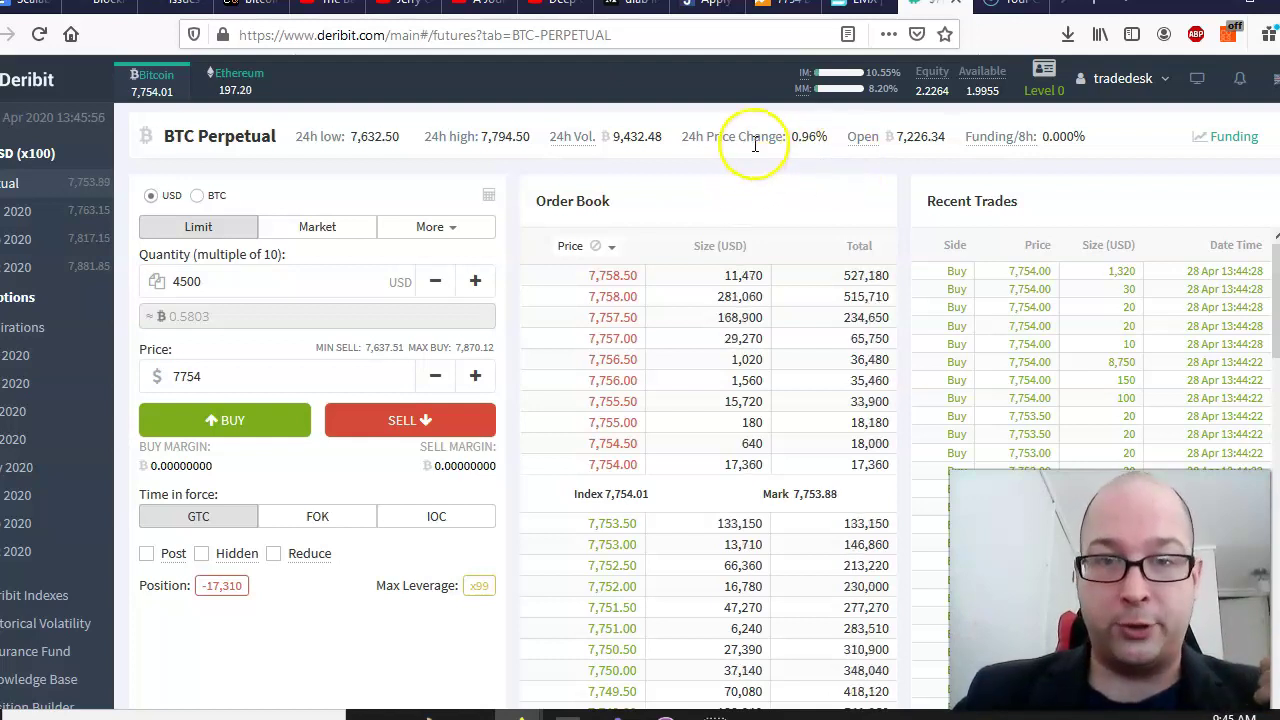
pyautogui.moveTo(580, 146)
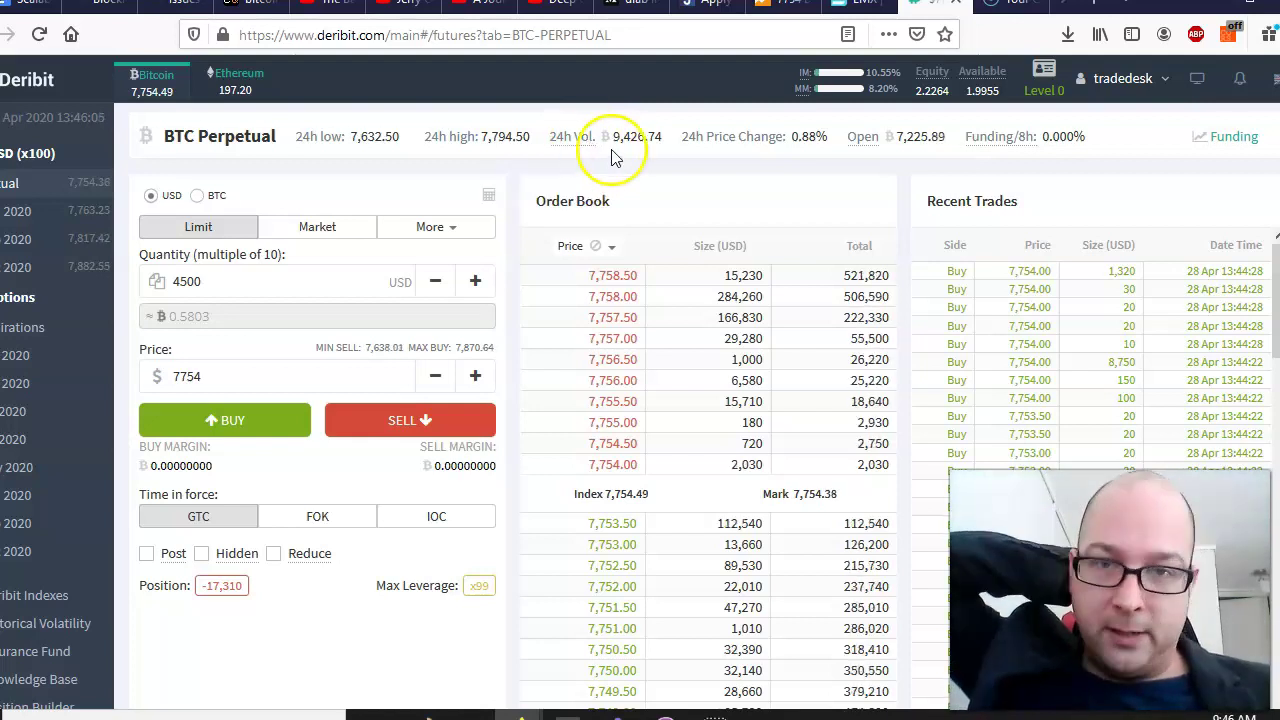
pyautogui.moveTo(860, 145)
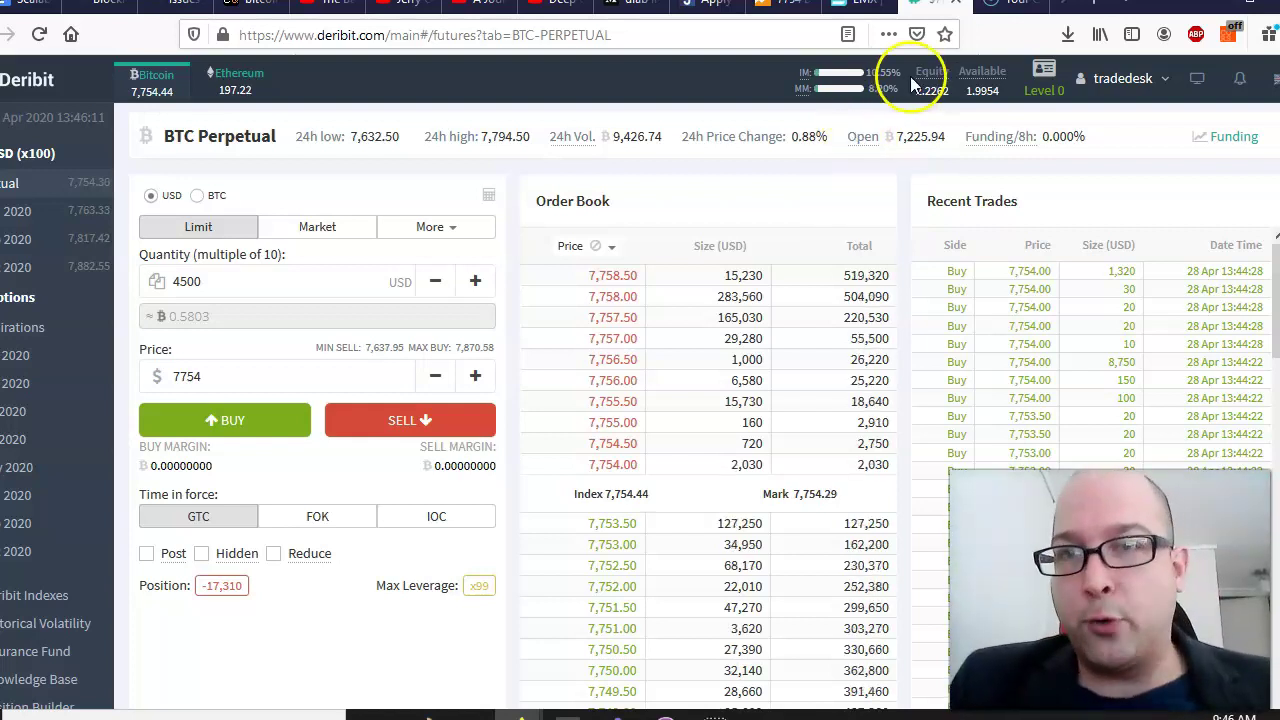
# Step: Load BitMEX's XBTUSD perpetual trade page by entering 'bitmex' in a new tab
pyautogui.click(1094, 5)
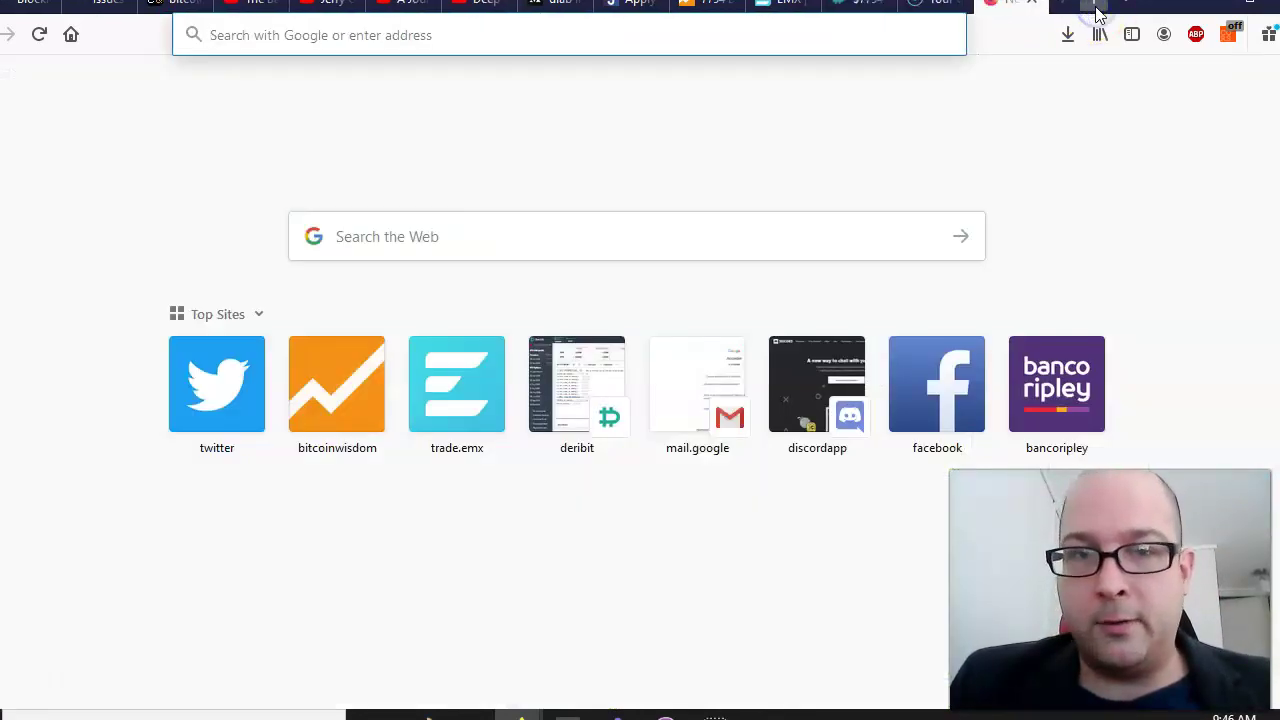
pyautogui.write('bitmex')
pyautogui.press('Return')
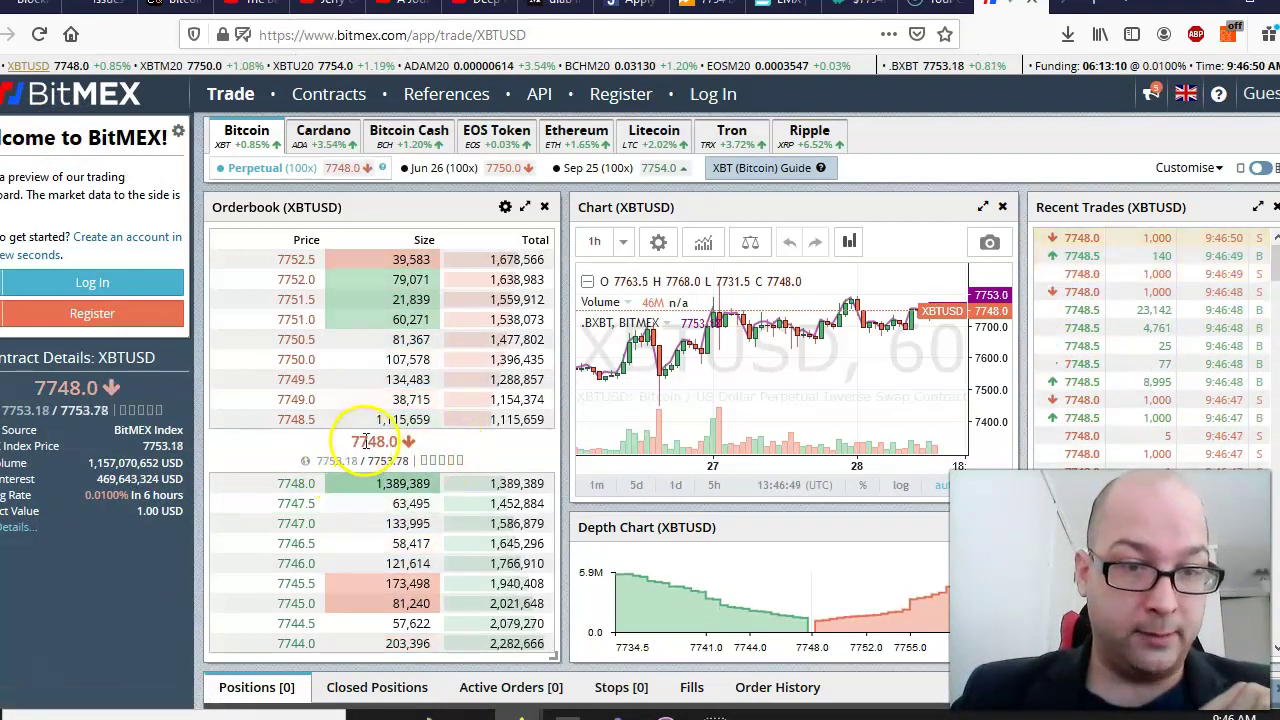
pyautogui.moveTo(333, 468)
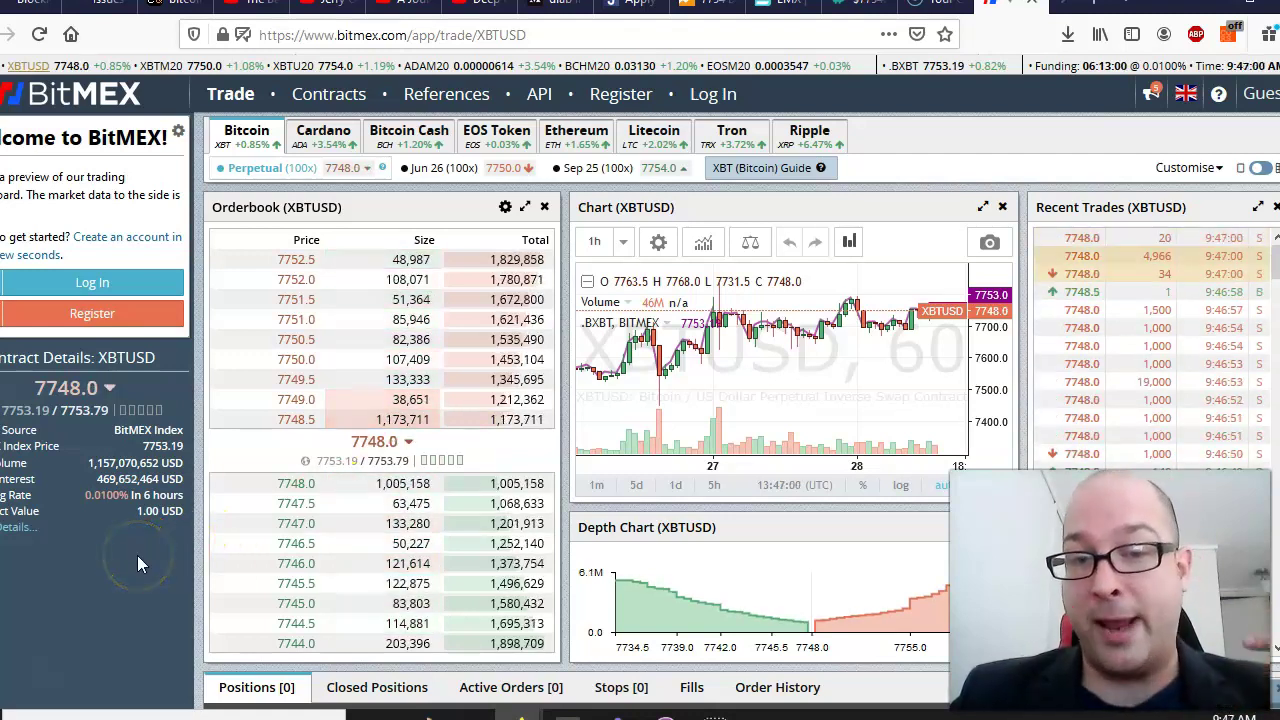
pyautogui.click(79, 479)
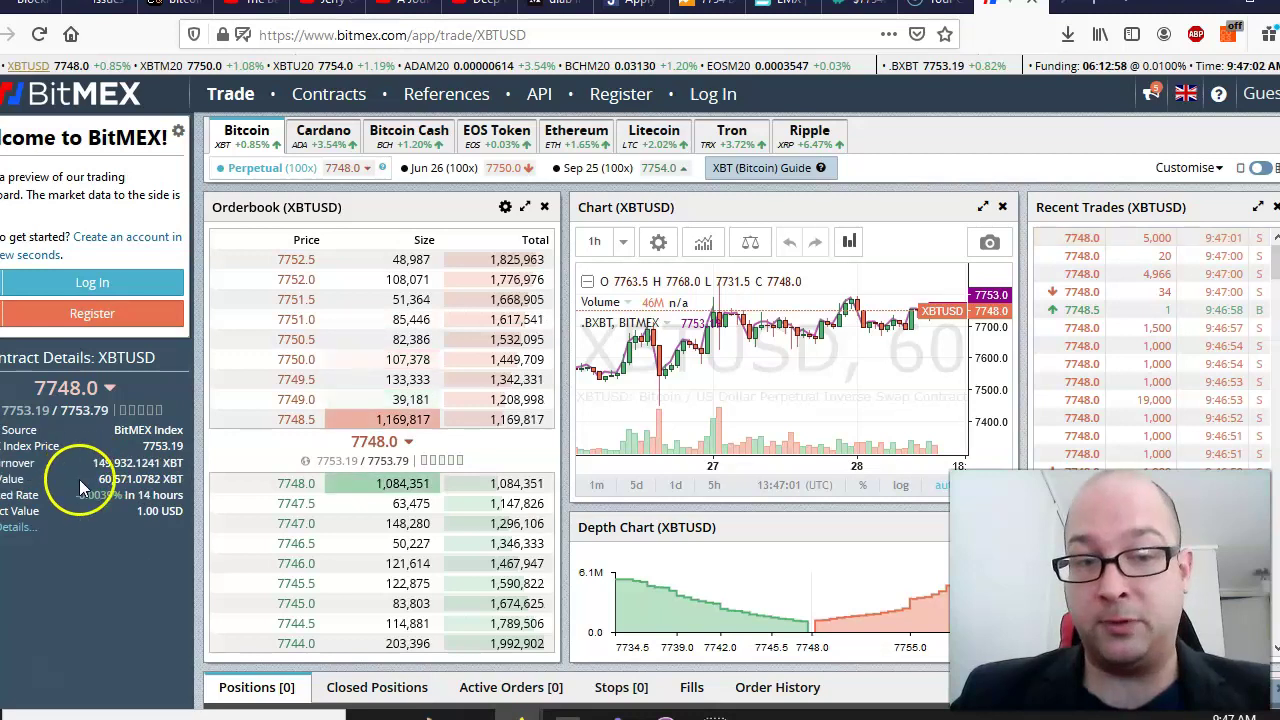
pyautogui.click(160, 587)
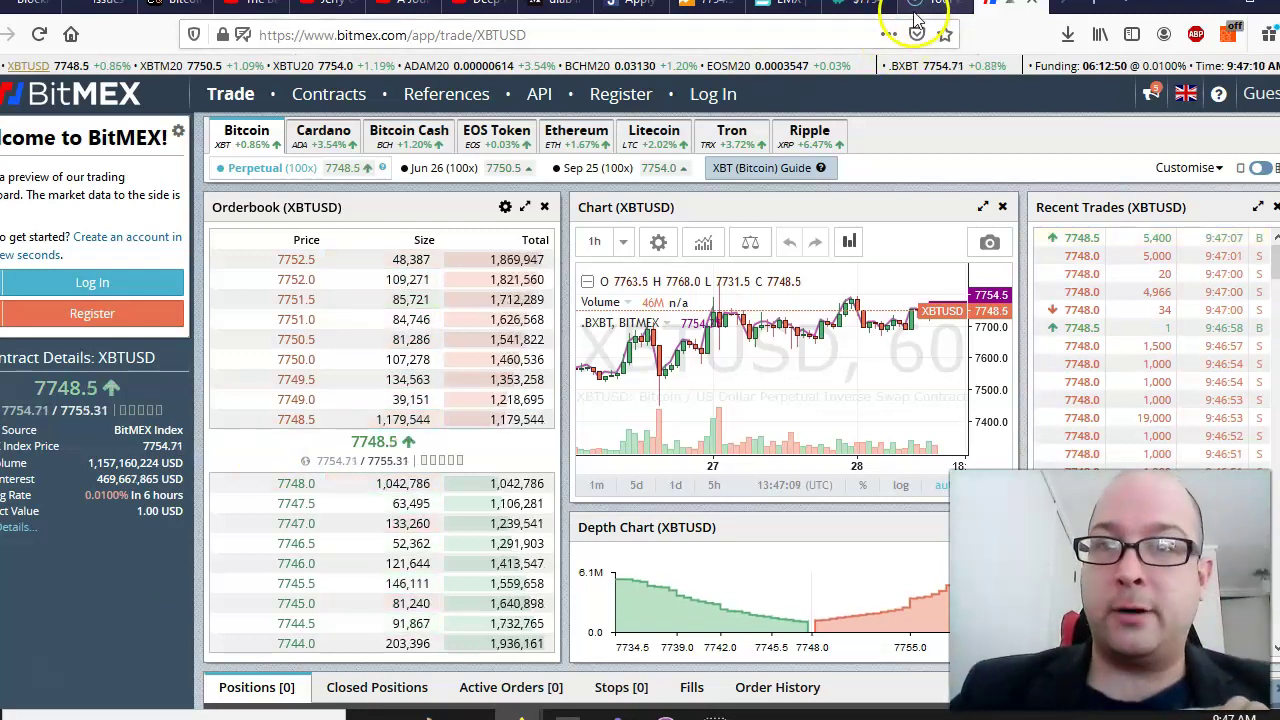
# Step: Compare the Deribit BTC Perpetual and BitMEX books, then go to the EMX trading page
pyautogui.click(838, 10)
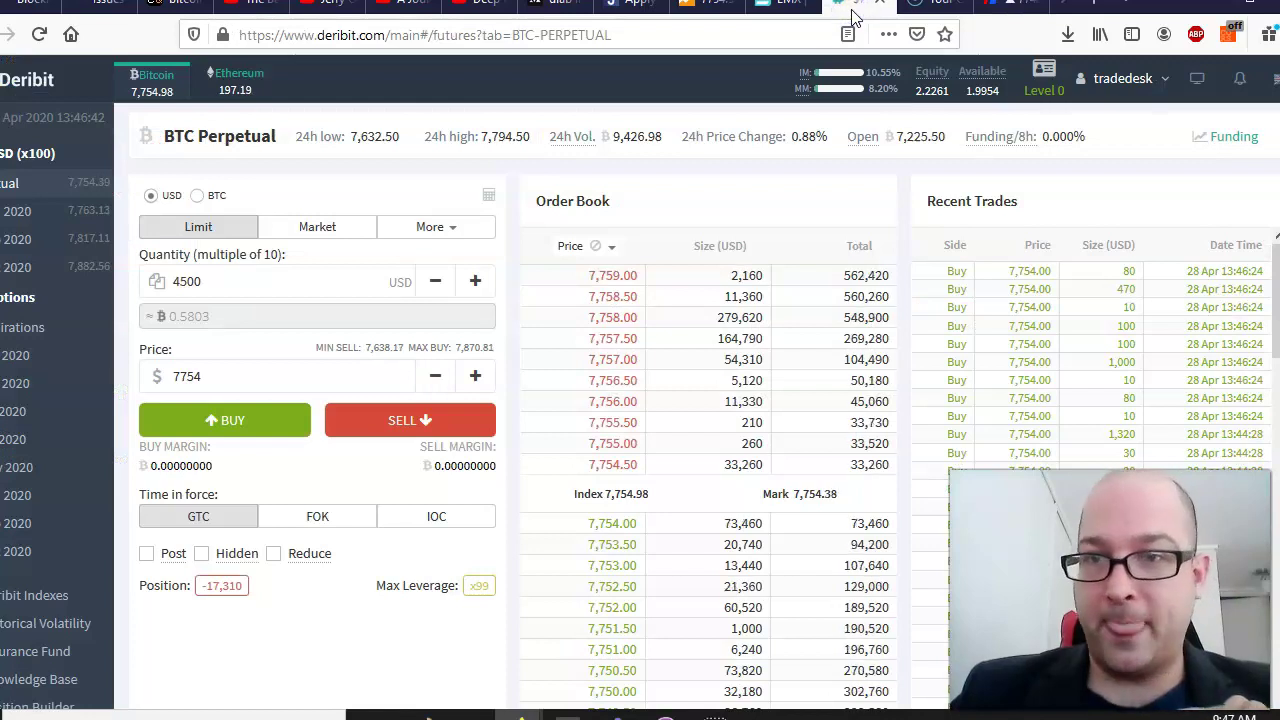
pyautogui.moveTo(986, 135)
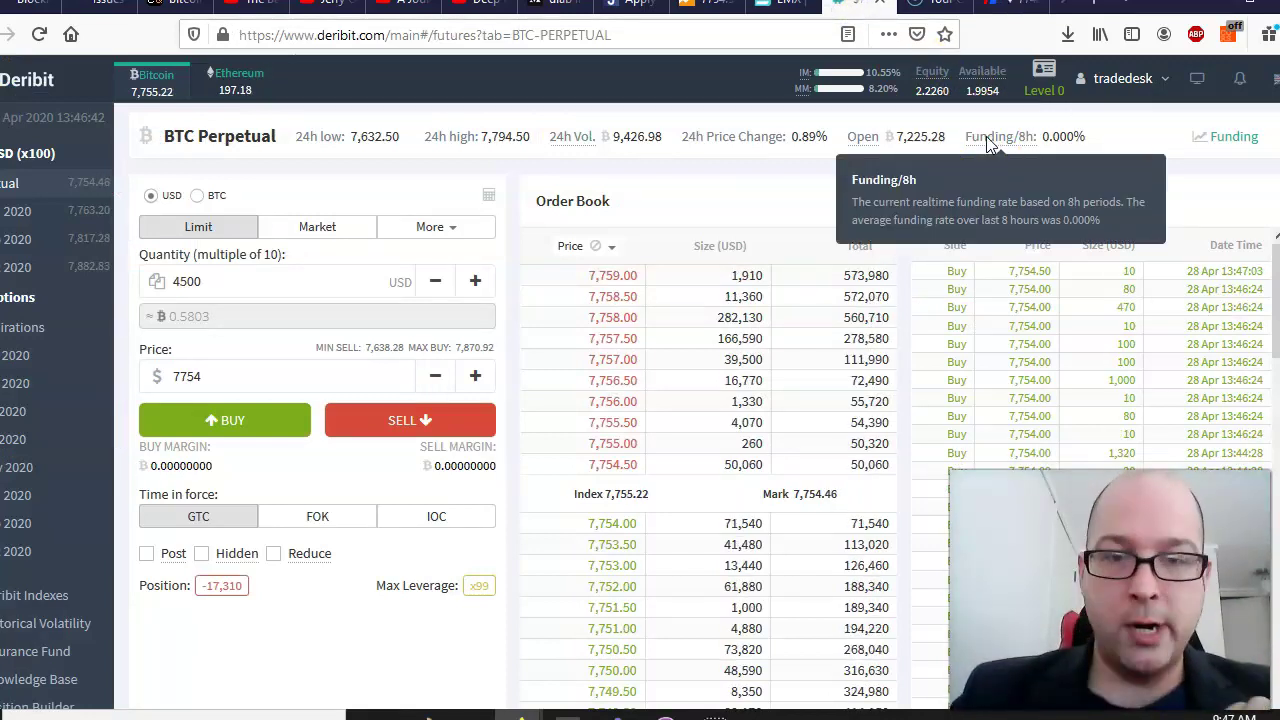
pyautogui.click(1014, 6)
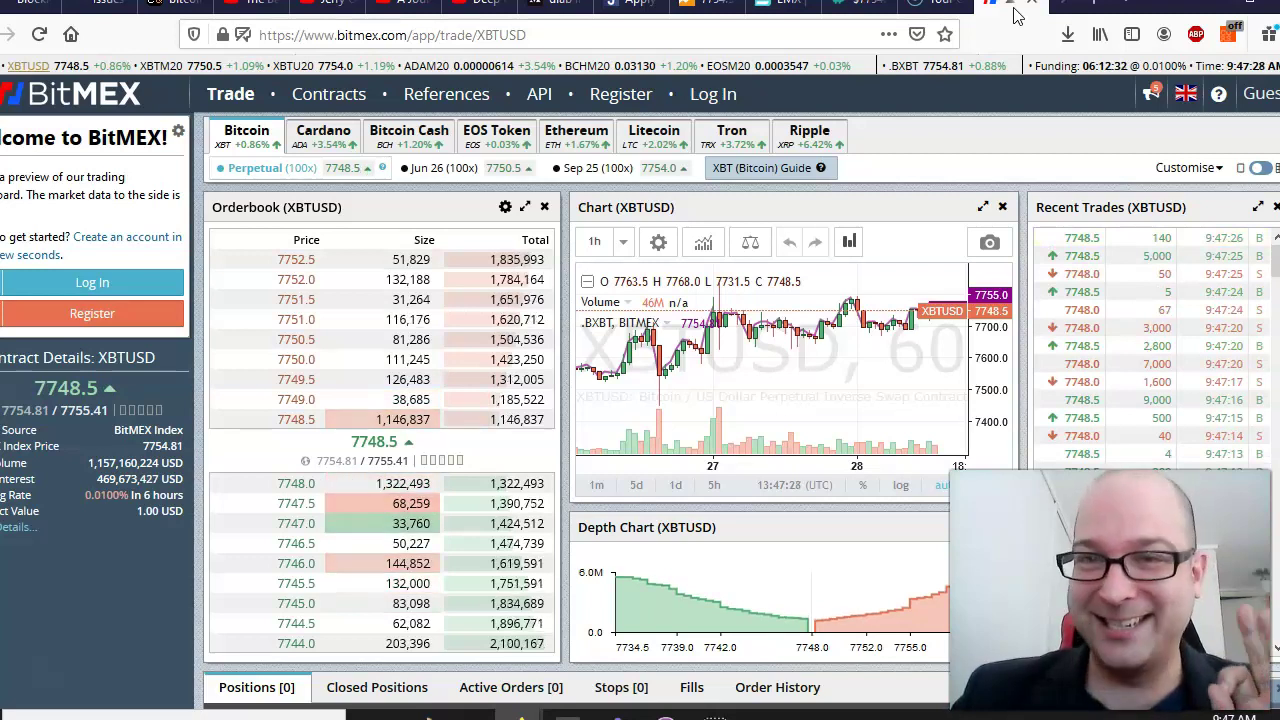
pyautogui.click(767, 8)
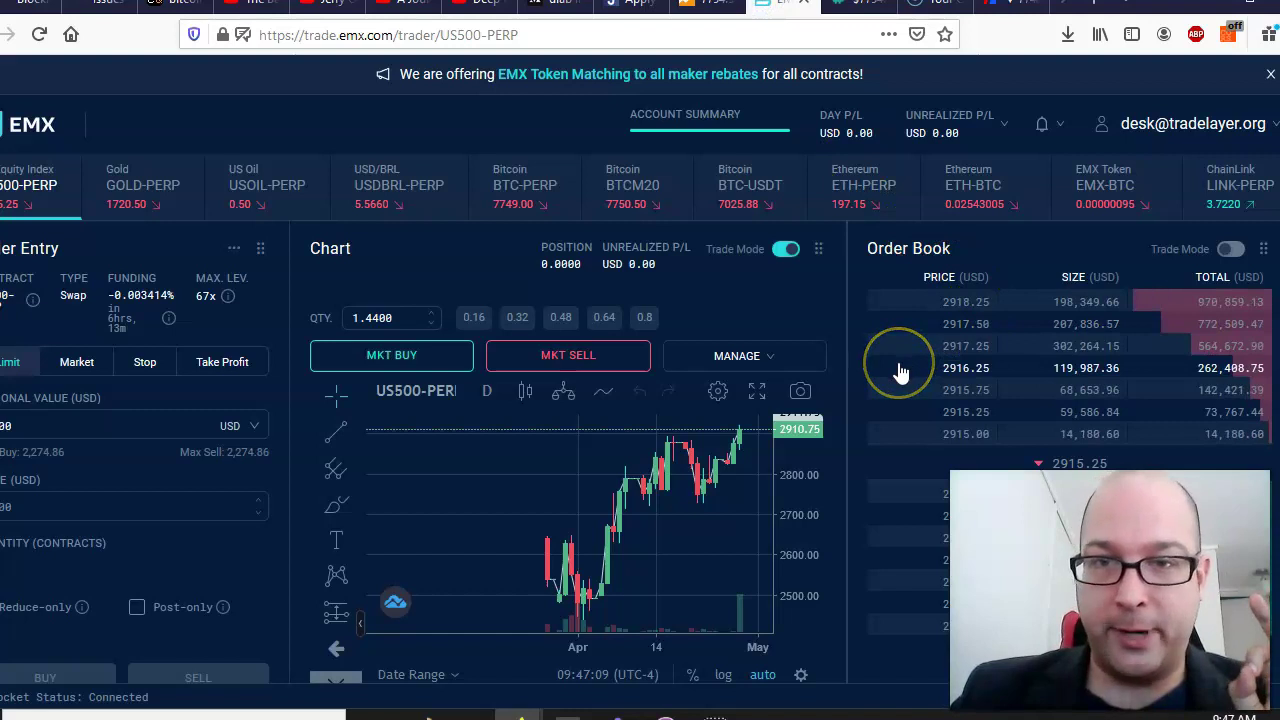
pyautogui.click(487, 390)
pyautogui.click(497, 534)
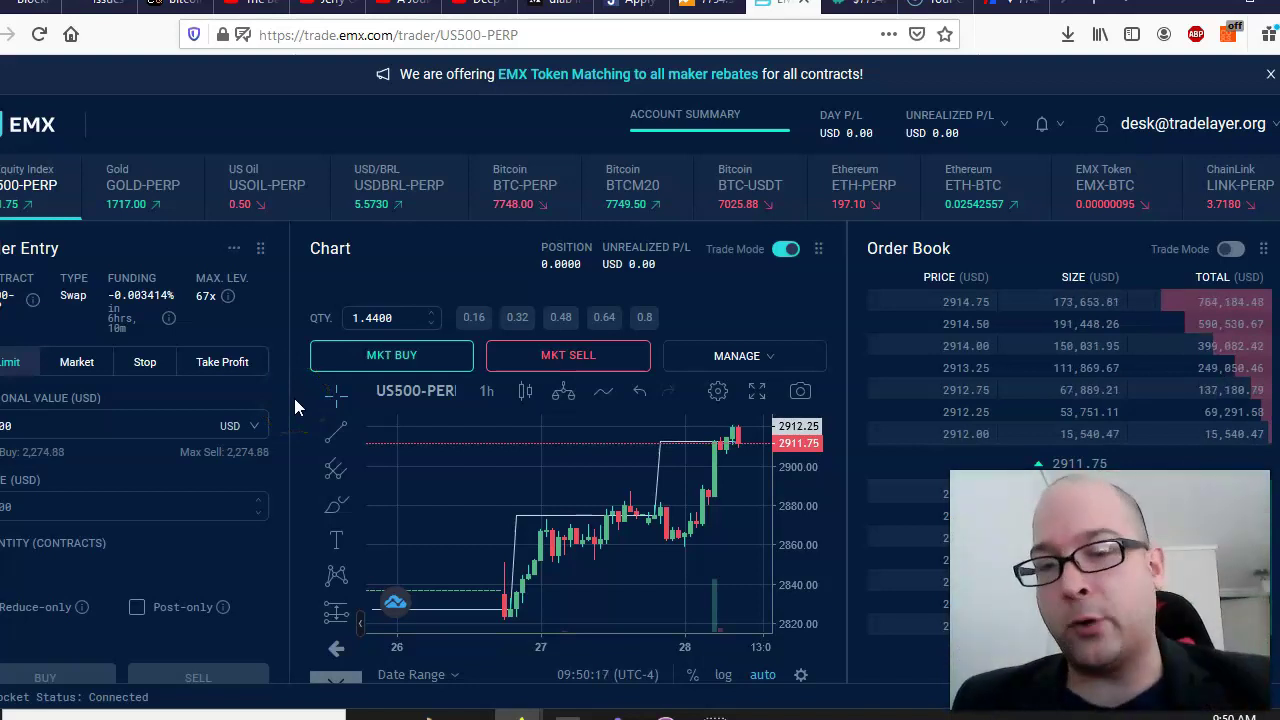
pyautogui.click(874, 510)
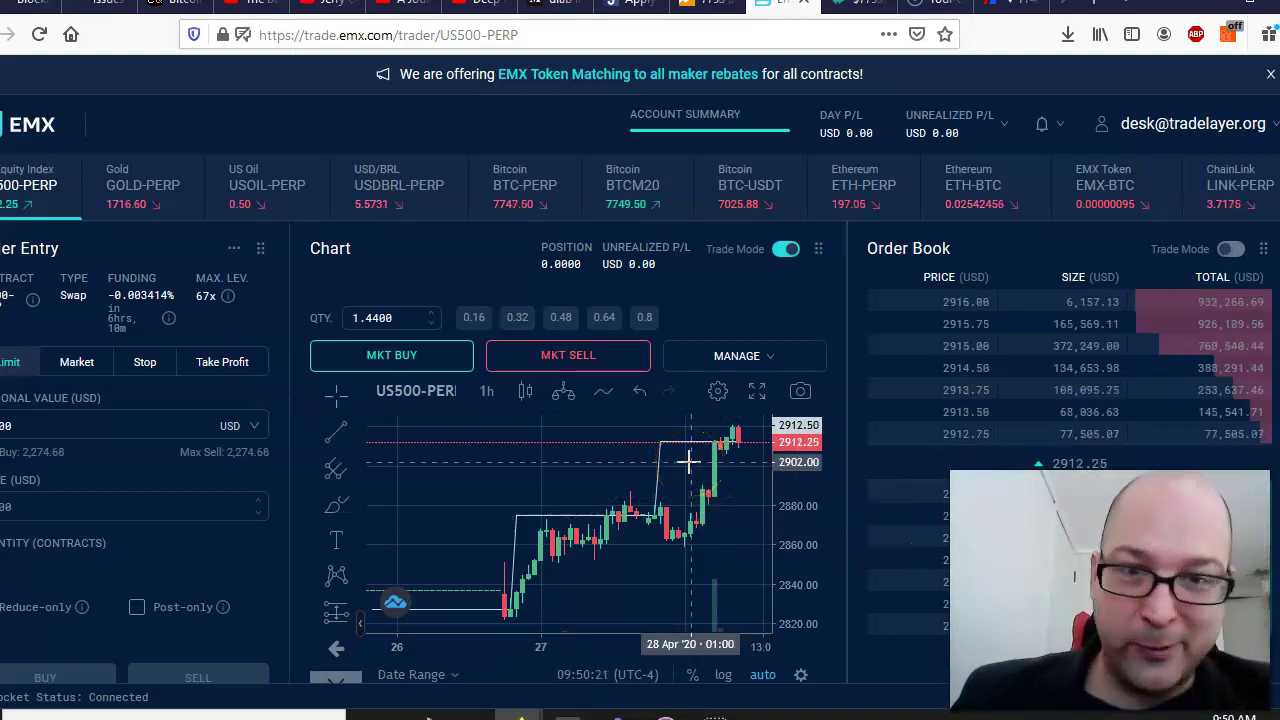
pyautogui.click(302, 366)
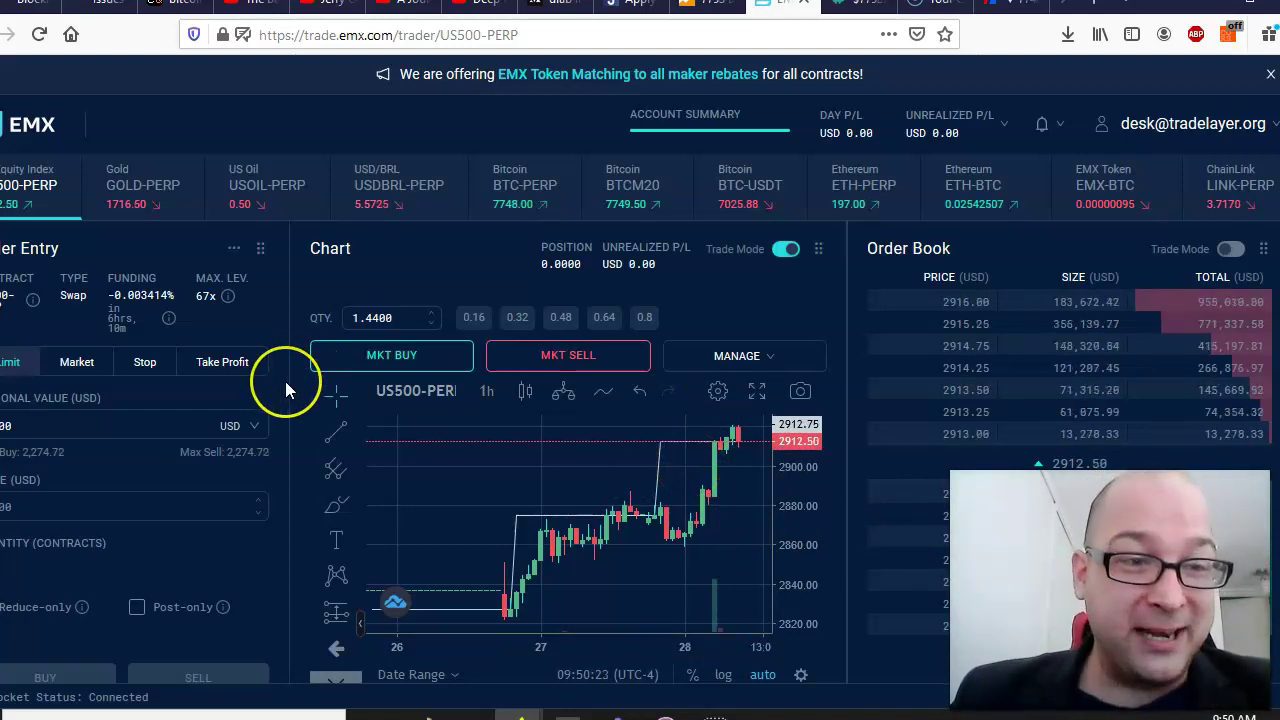
# Step: Open EMX's BTC-PERP market and enter a 0.0013 BTC order quantity
pyautogui.click(323, 322)
pyautogui.click(500, 180)
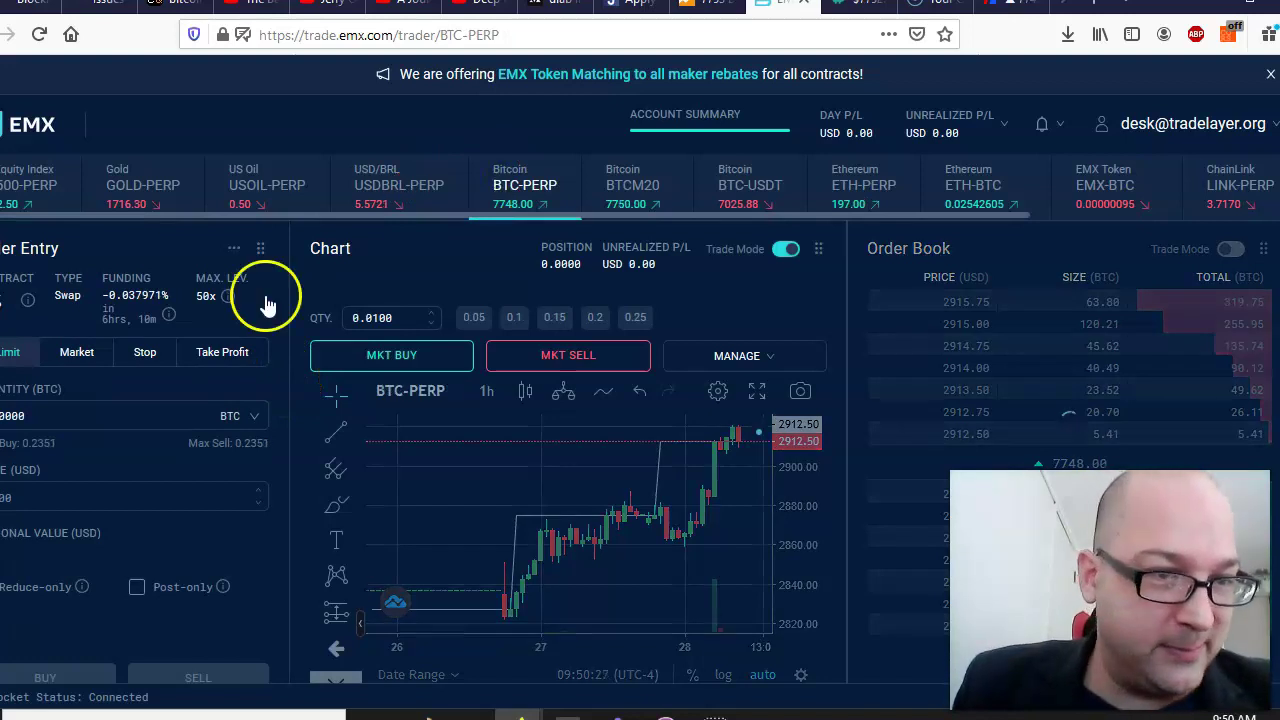
pyautogui.click(50, 414)
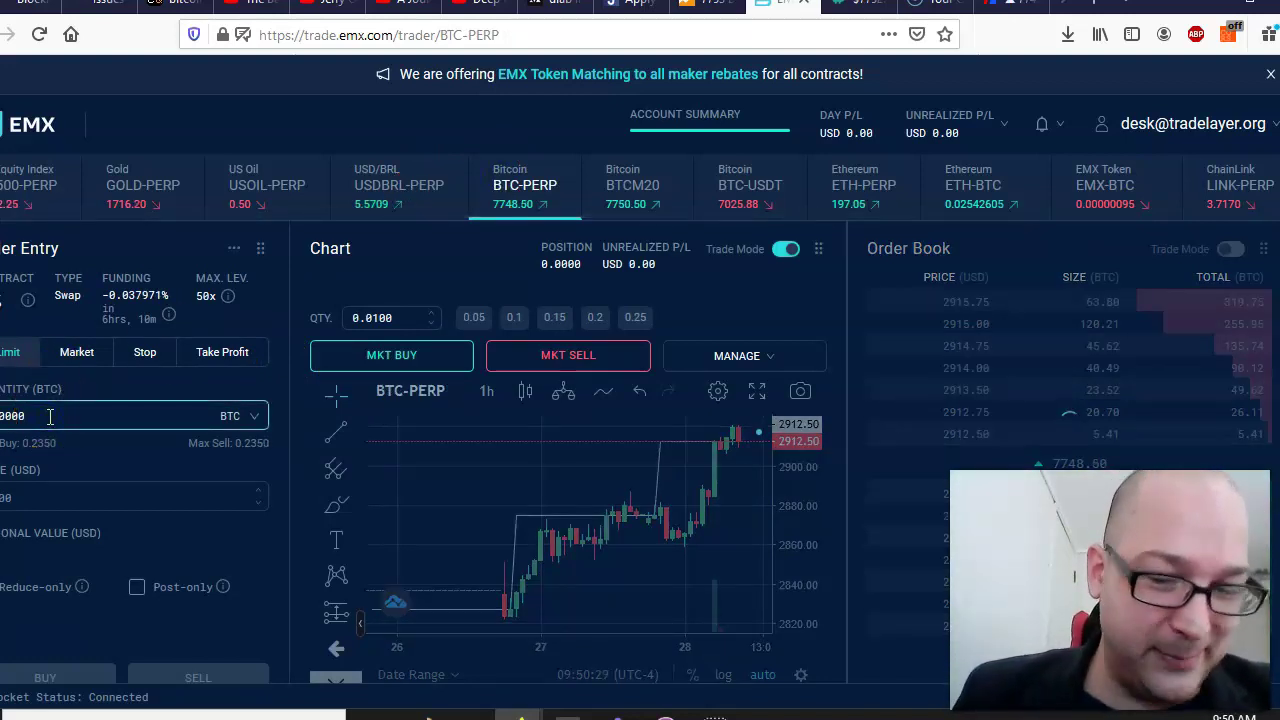
pyautogui.press('BackSpace')
pyautogui.press('BackSpace')
pyautogui.press('BackSpace')
pyautogui.press('BackSpace')
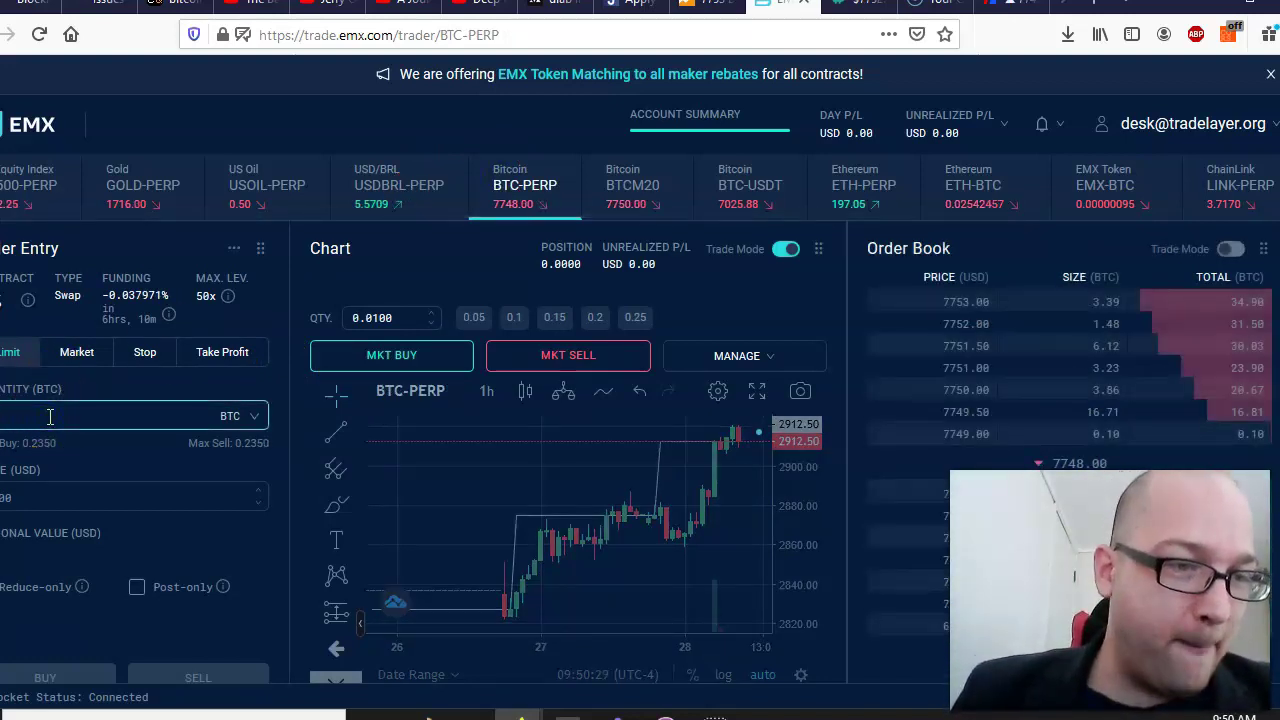
pyautogui.write('0.01')
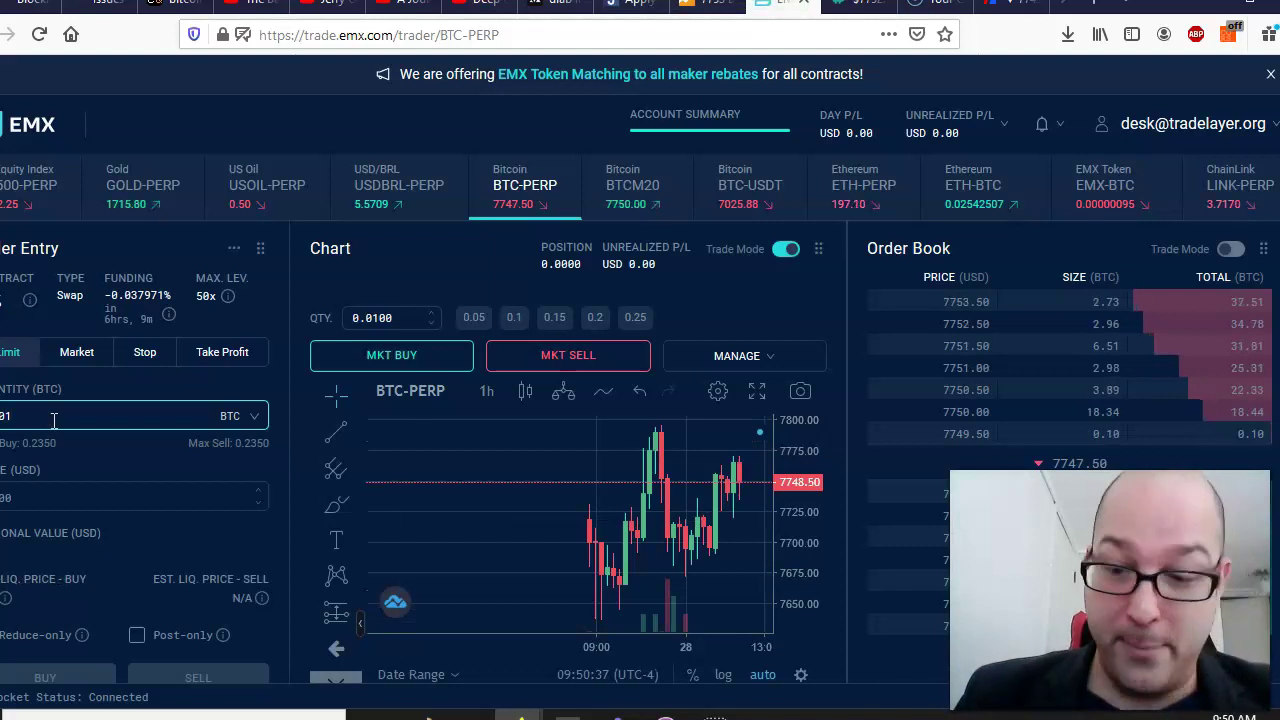
pyautogui.press('BackSpace')
pyautogui.write('0')
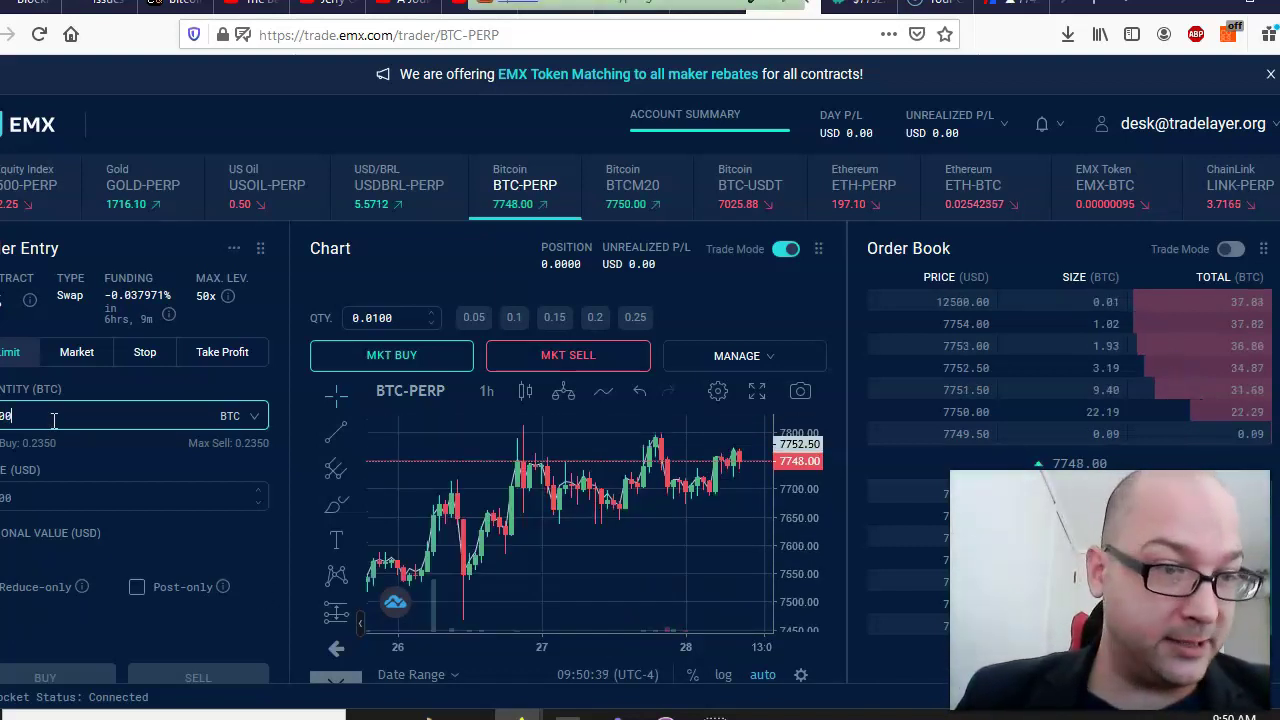
pyautogui.write('13')
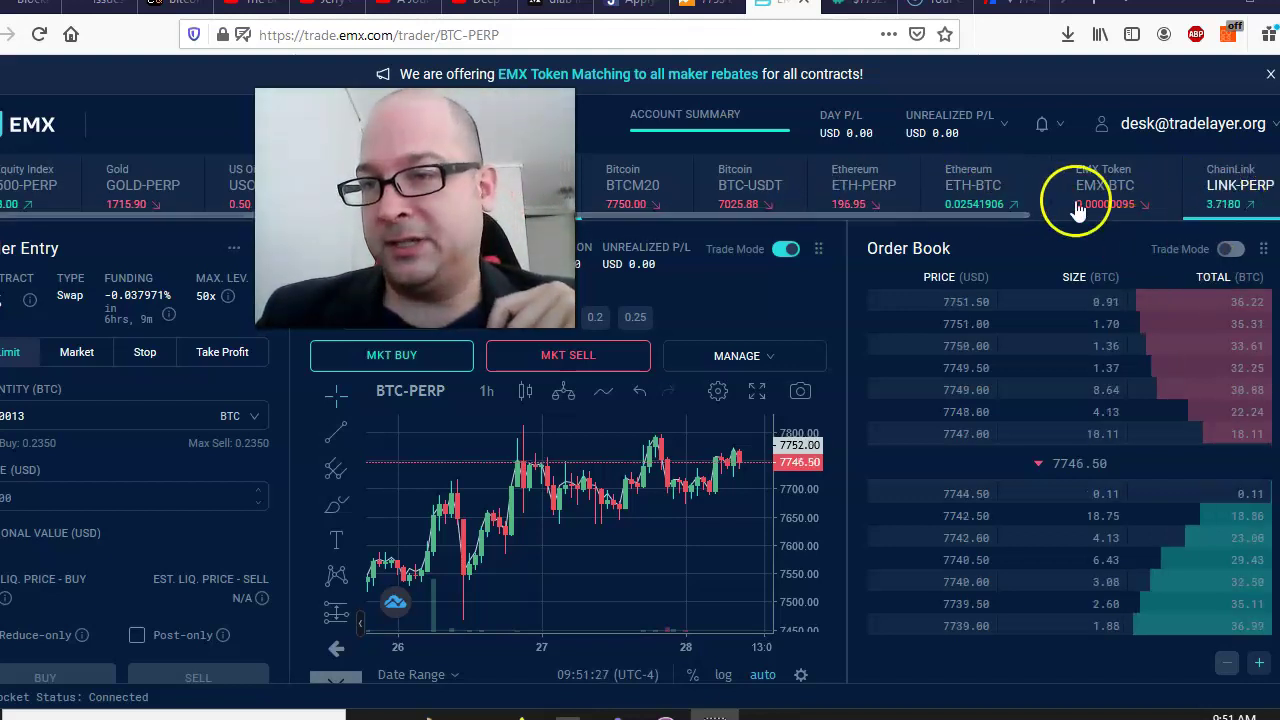
# Step: Take the 7744.00 USD order-book level as the BTC-PERP limit price
pyautogui.moveTo(913, 211)
pyautogui.mouseDown()
pyautogui.moveTo(1197, 207)
pyautogui.moveTo(915, 208)
pyautogui.mouseUp()
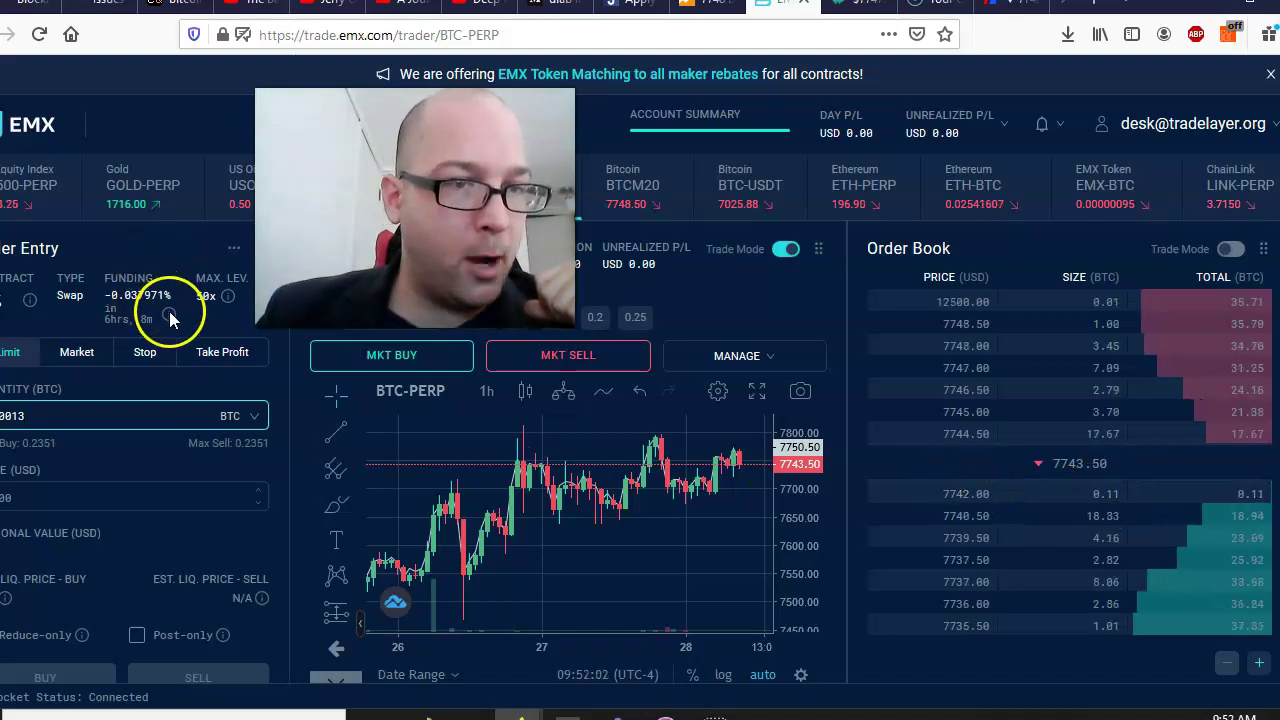
pyautogui.moveTo(169, 315)
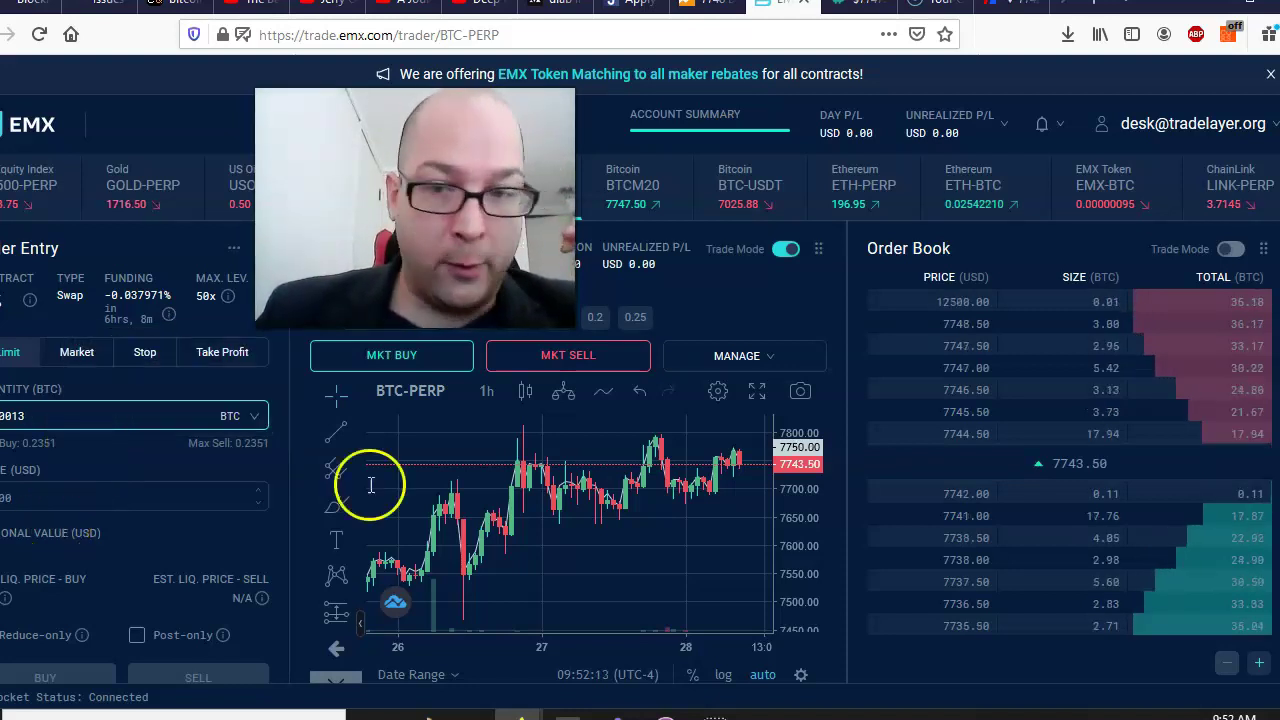
pyautogui.click(968, 436)
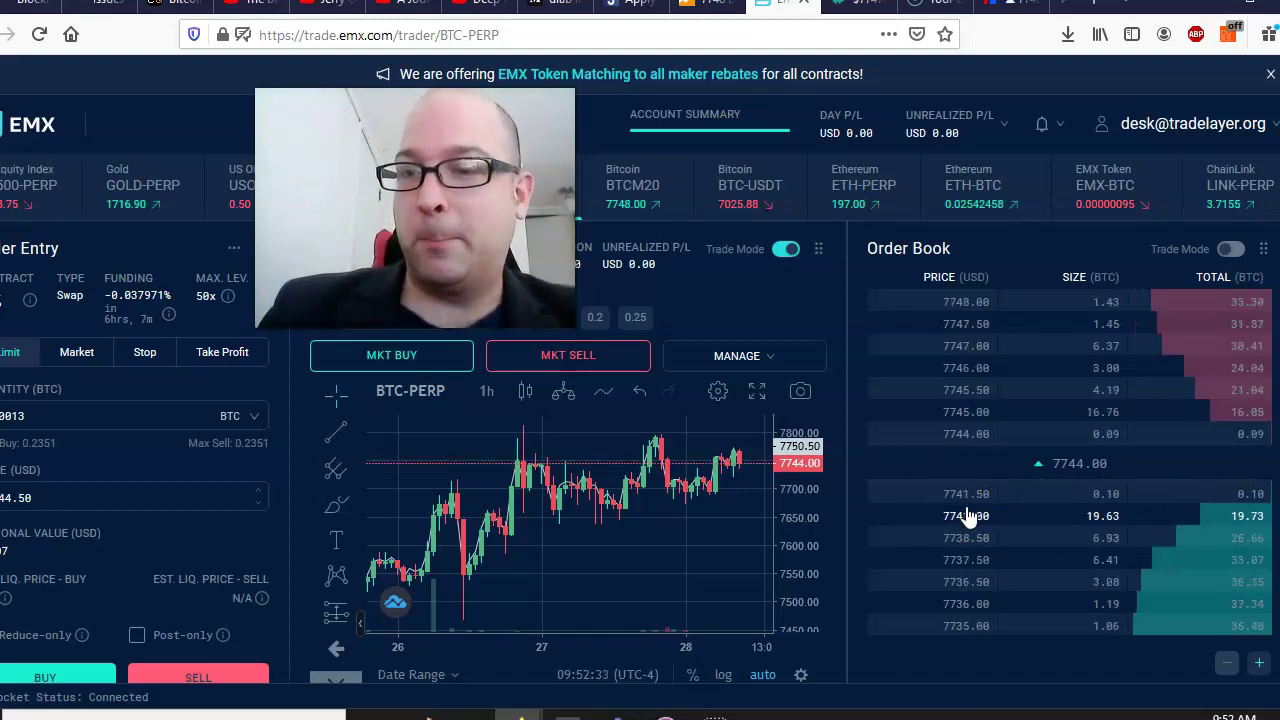
pyautogui.click(958, 503)
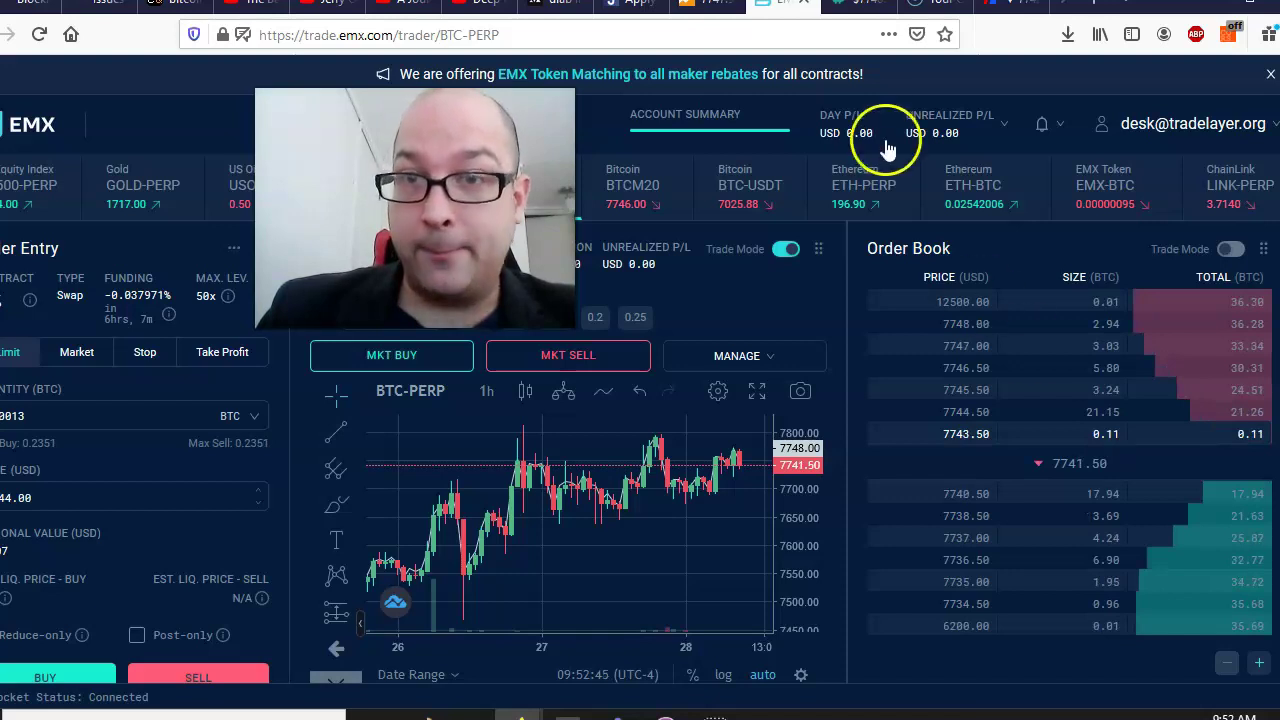
# Step: Submit a 10-contract Deribit BTC perpetual limit sell at 7,747.50
pyautogui.click(857, 6)
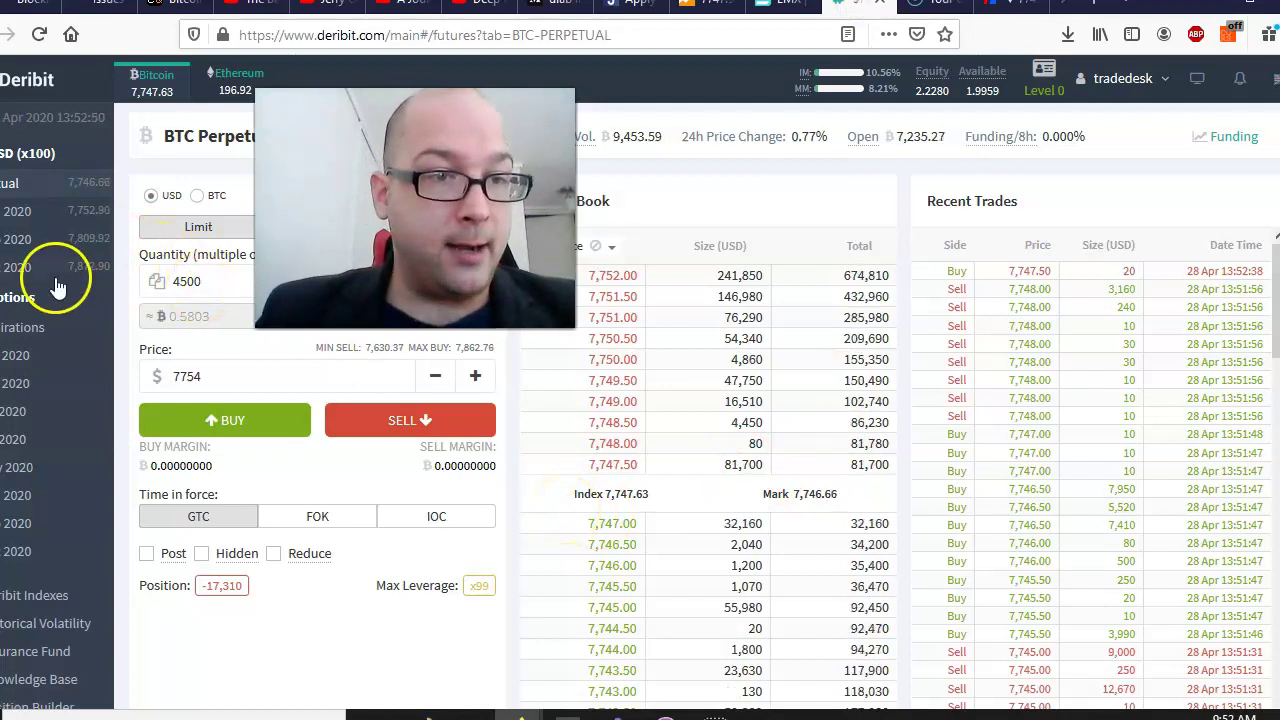
pyautogui.doubleClick(217, 281)
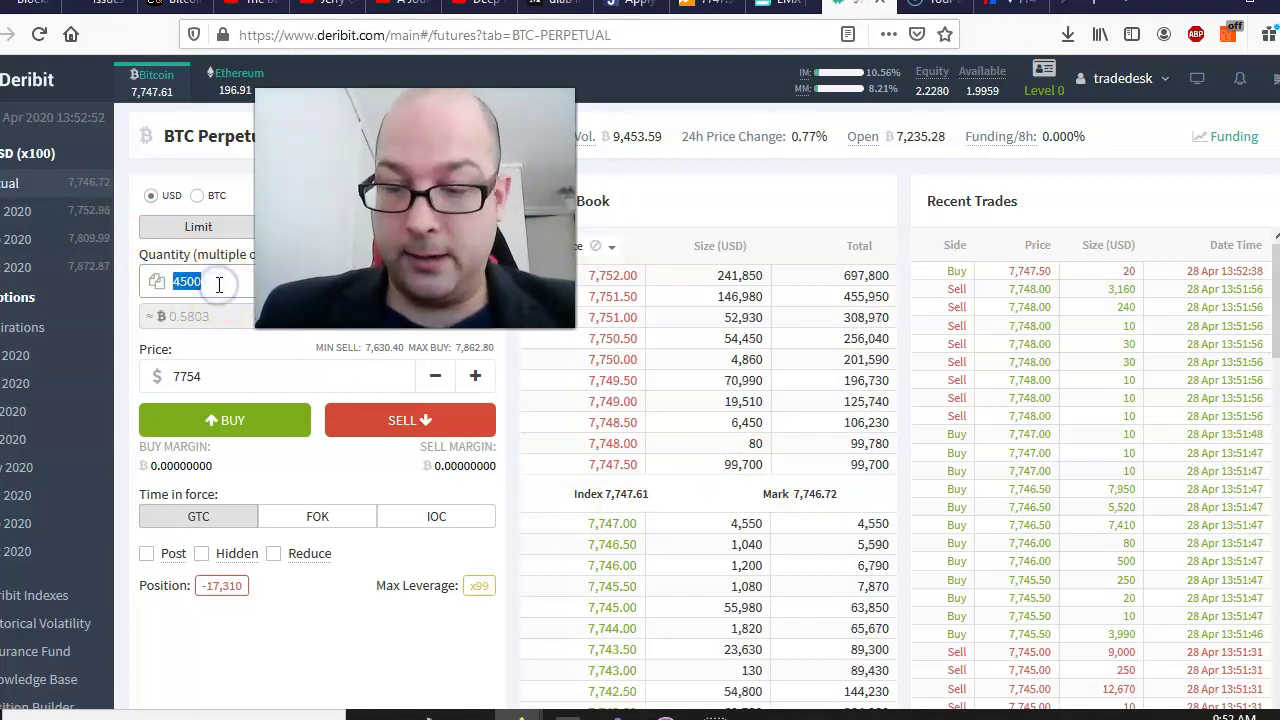
pyautogui.write('10')
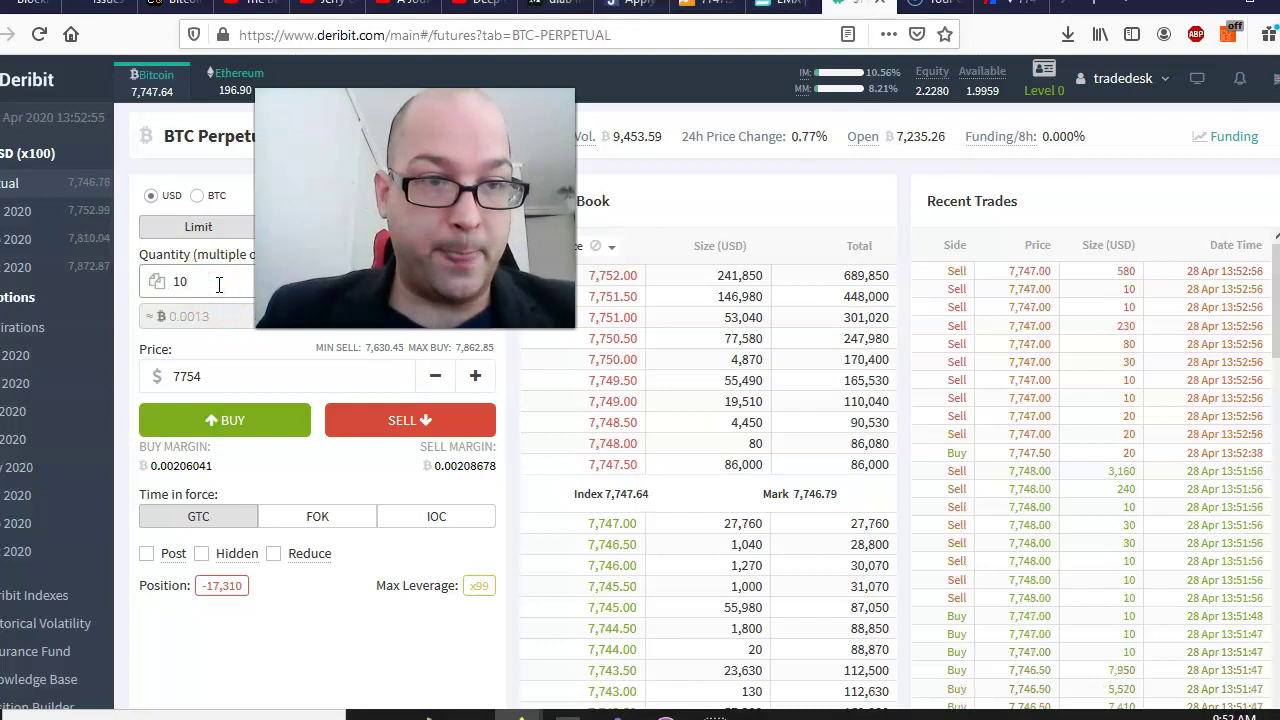
pyautogui.click(755, 490)
pyautogui.click(620, 464)
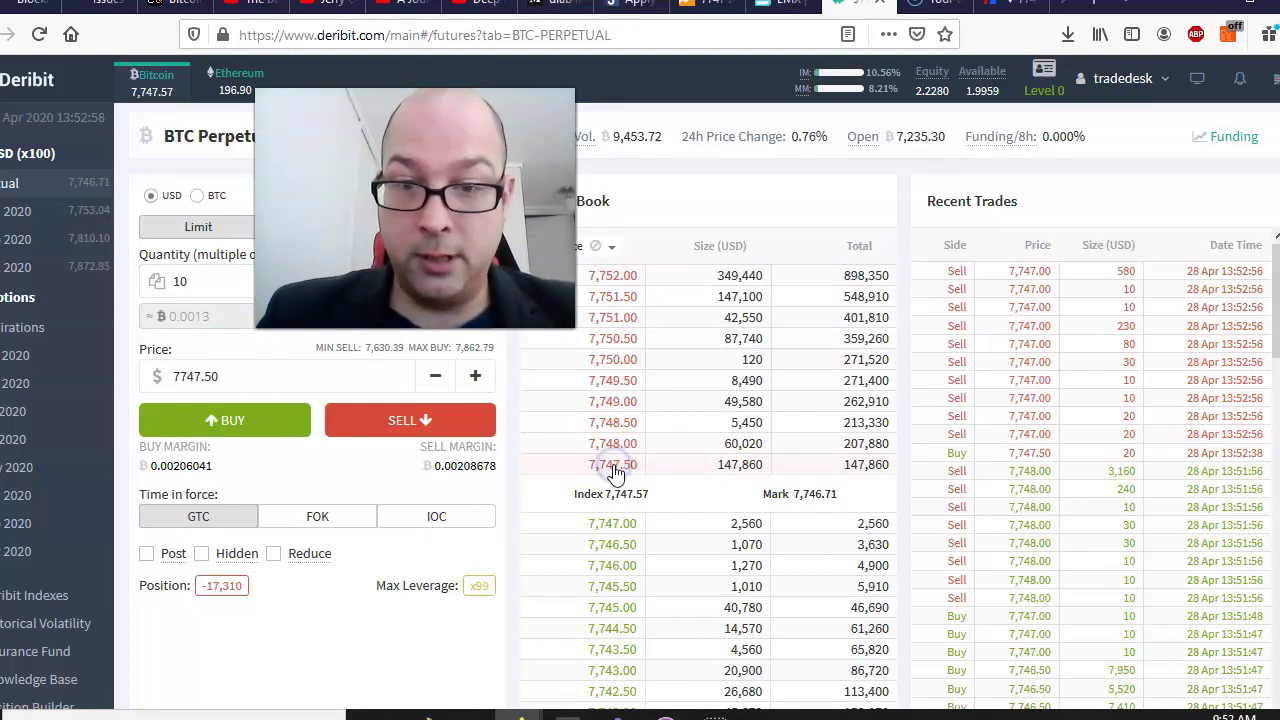
pyautogui.click(367, 419)
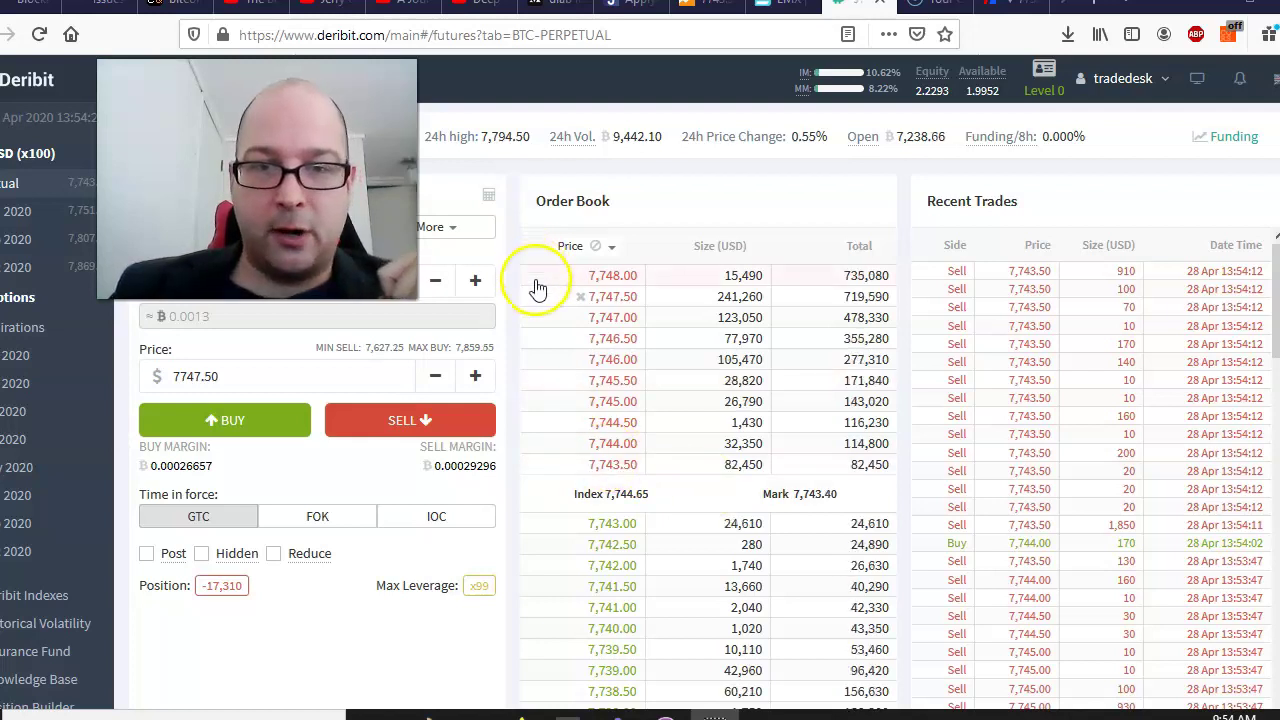
# Step: Cancel the 7,747.50 sell and resubmit 10 contracts at 7,743.50 until filled
pyautogui.click(583, 303)
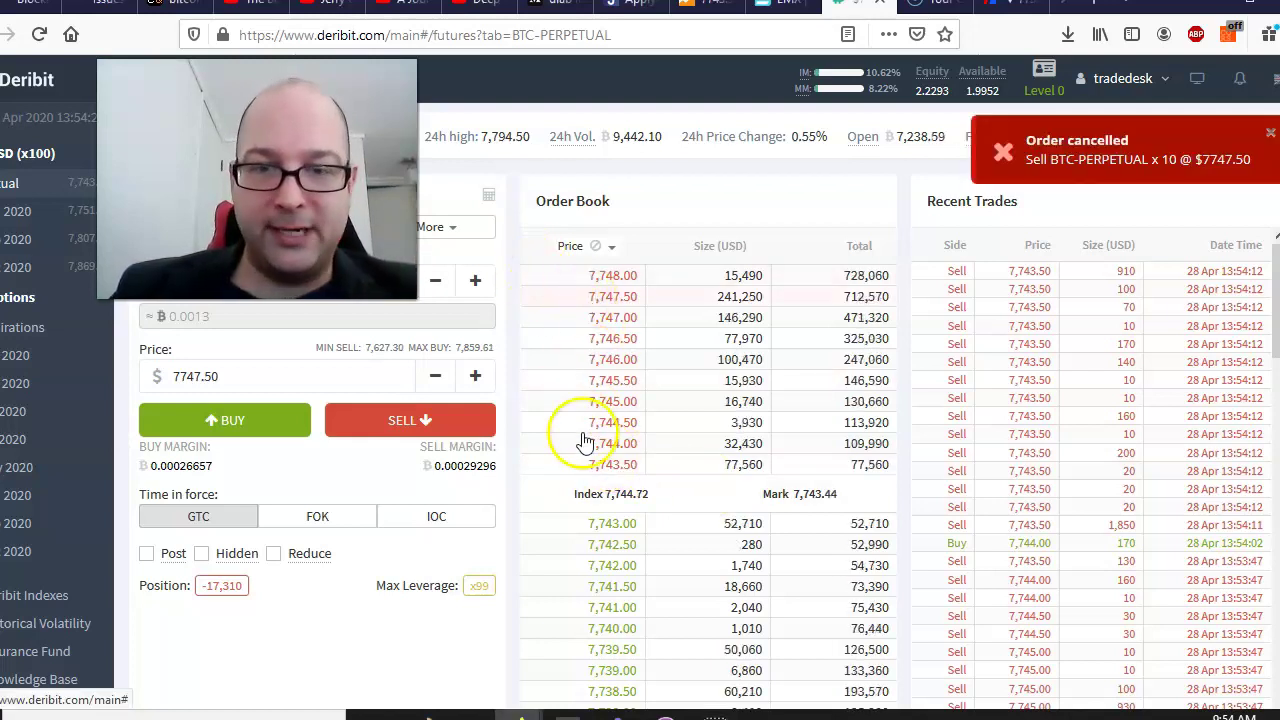
pyautogui.click(595, 472)
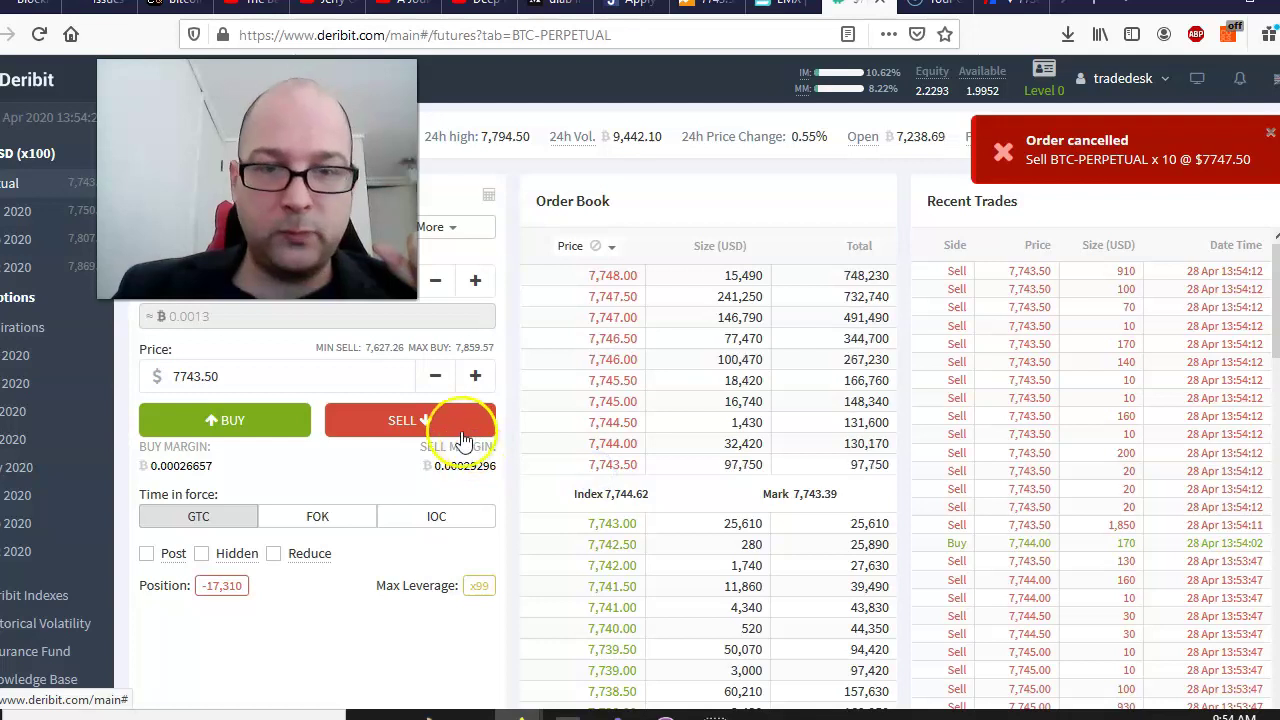
pyautogui.click(427, 420)
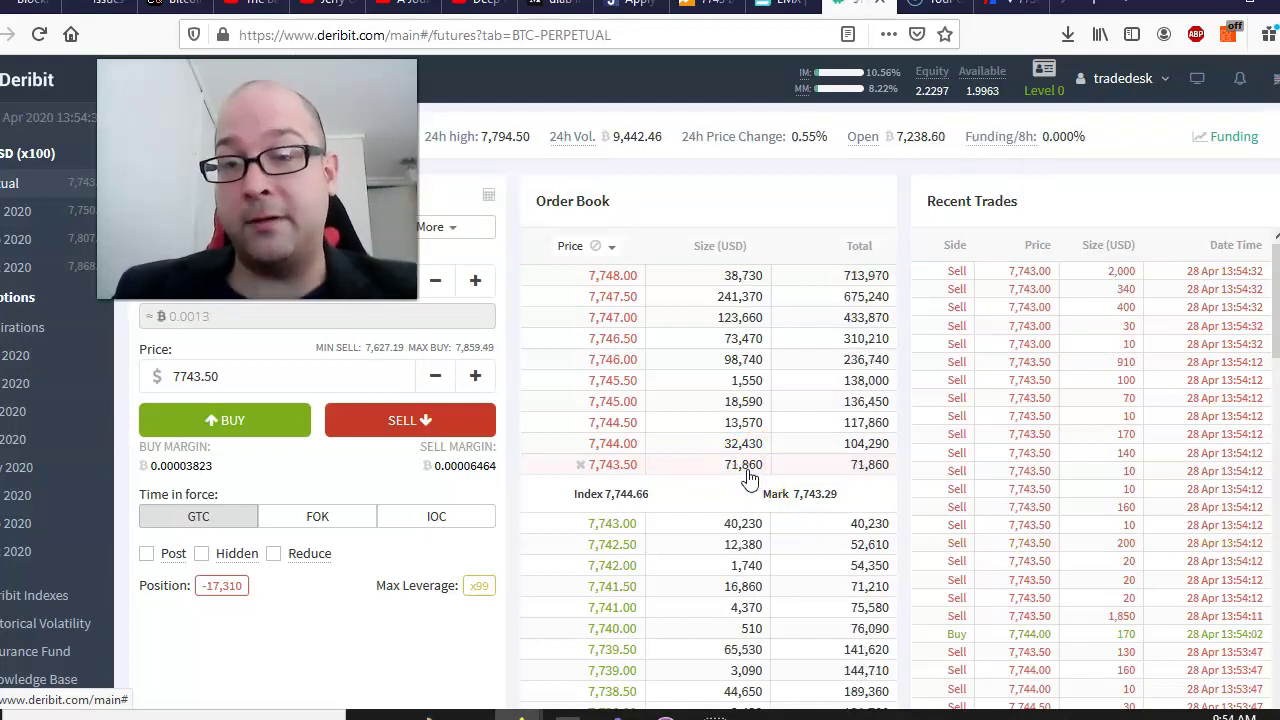
pyautogui.click(752, 479)
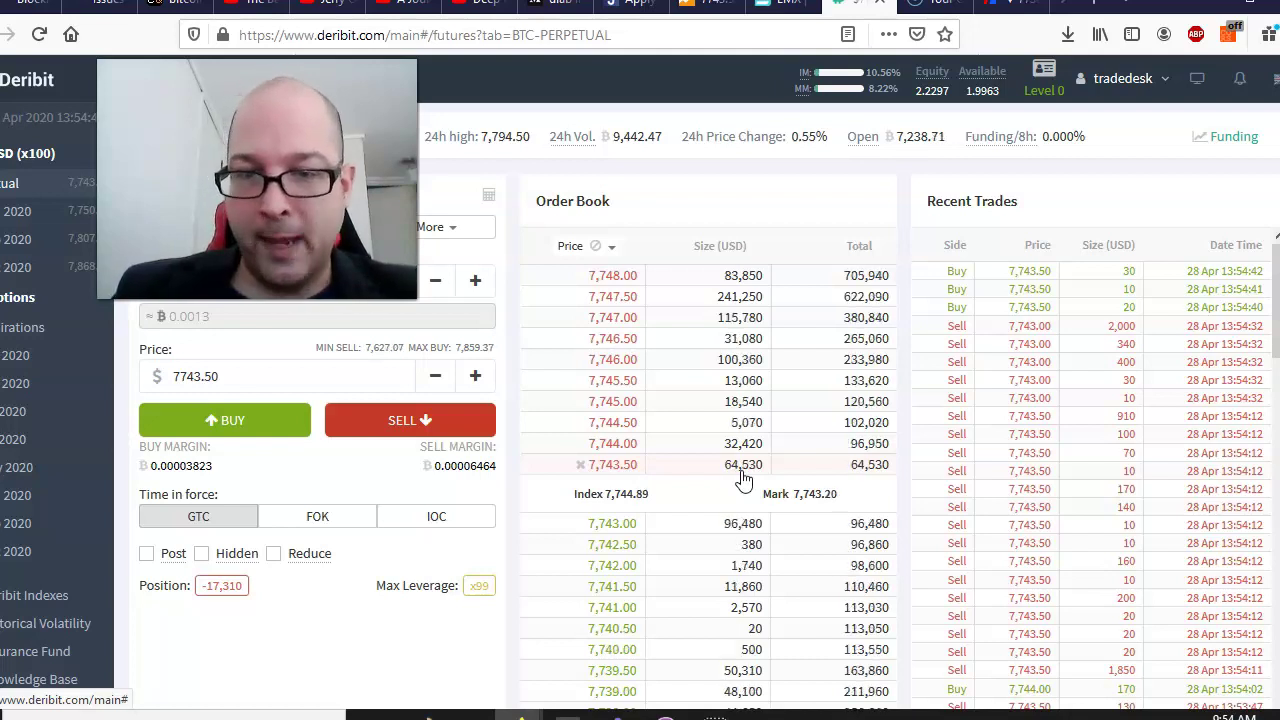
pyautogui.click(750, 375)
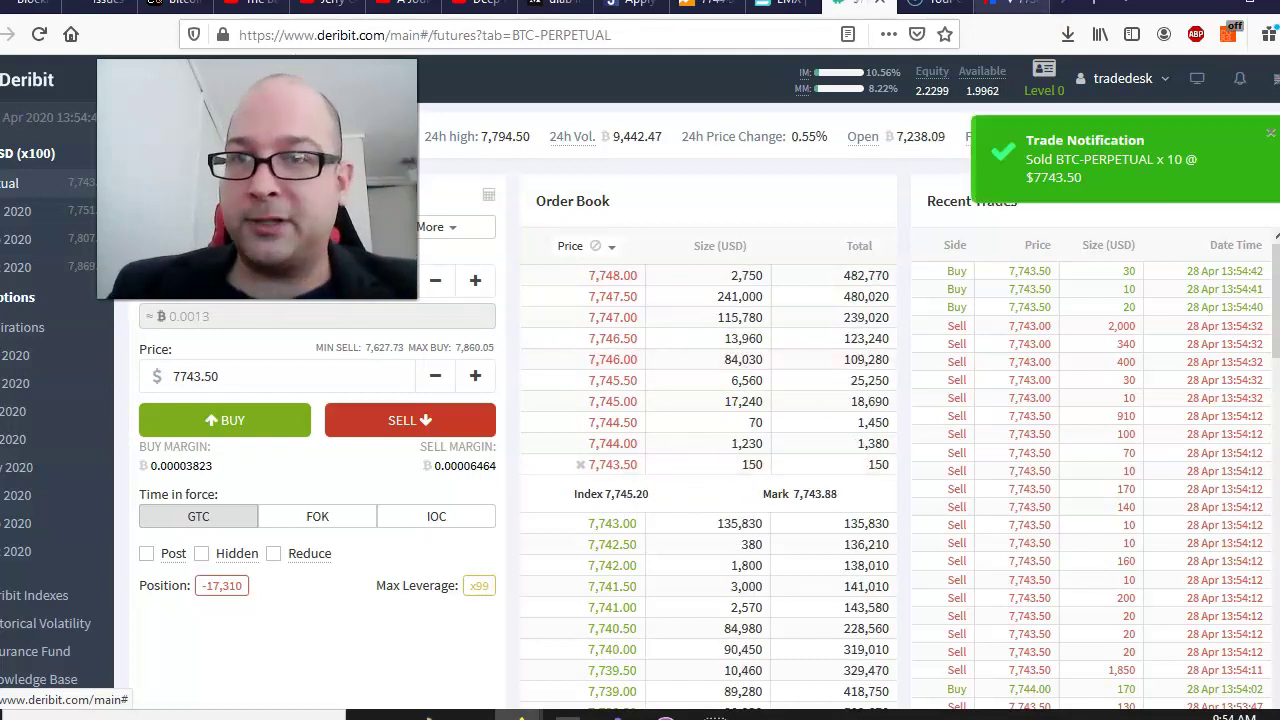
# Step: Submit the 0.0013 BTC-PERP limit buy on EMX and view the filled long at 7738.50
pyautogui.click(786, 8)
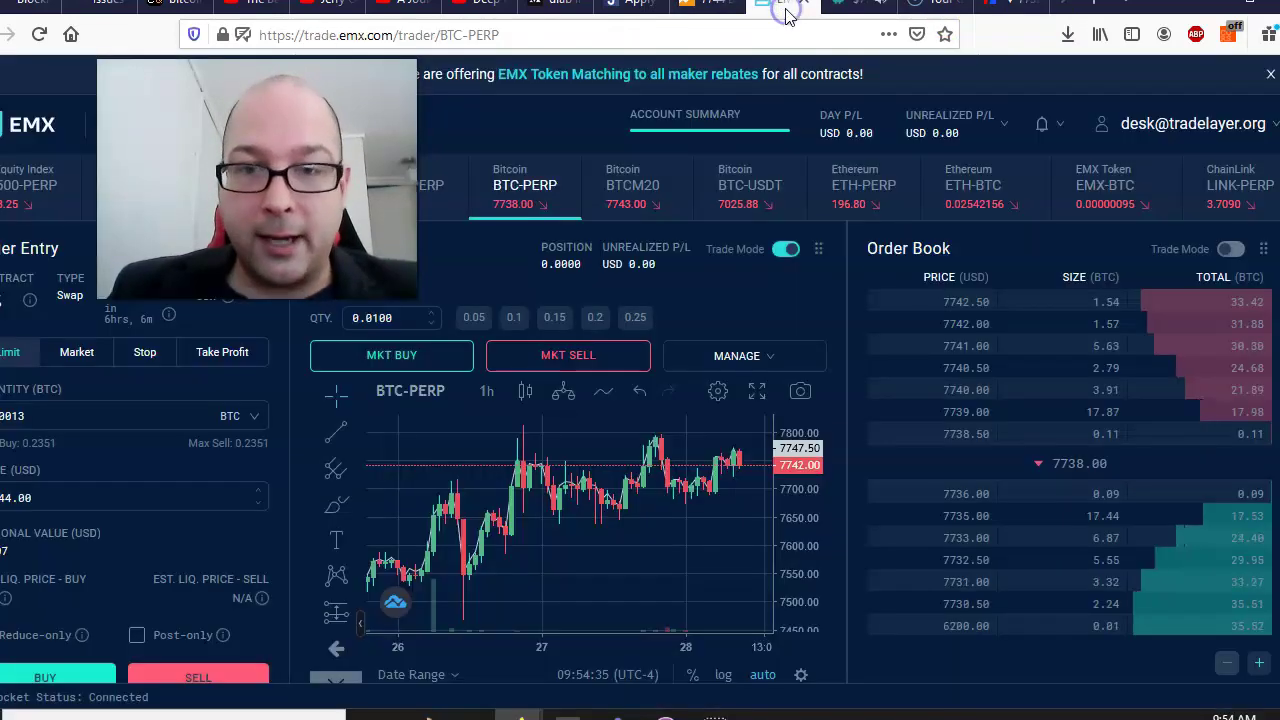
pyautogui.click(70, 677)
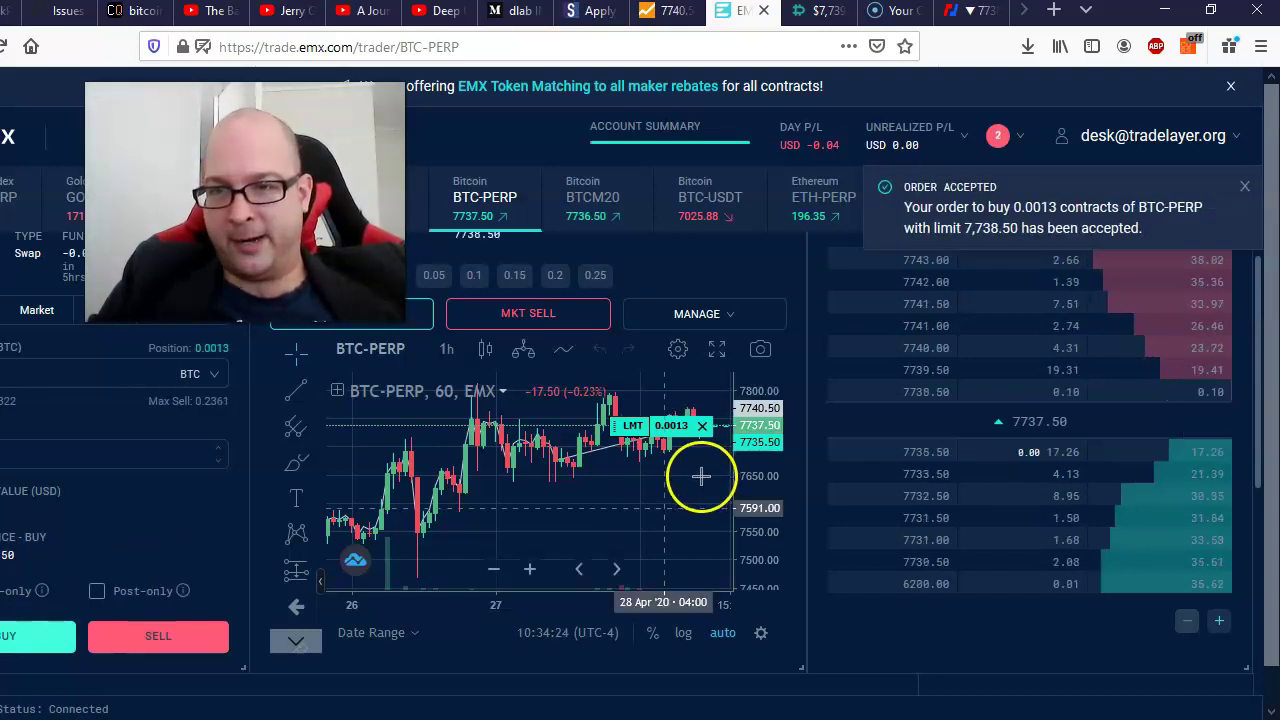
pyautogui.click(702, 426)
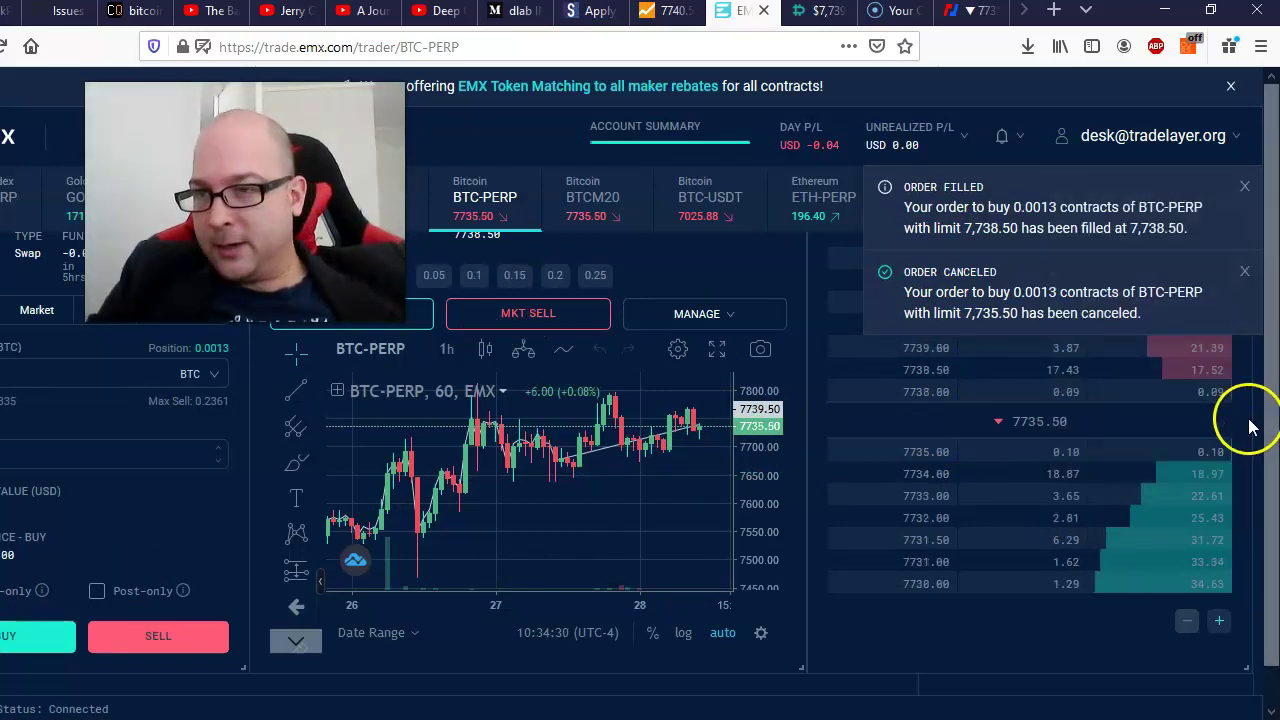
pyautogui.moveTo(1260, 400); pyautogui.dragTo(1258, 527)
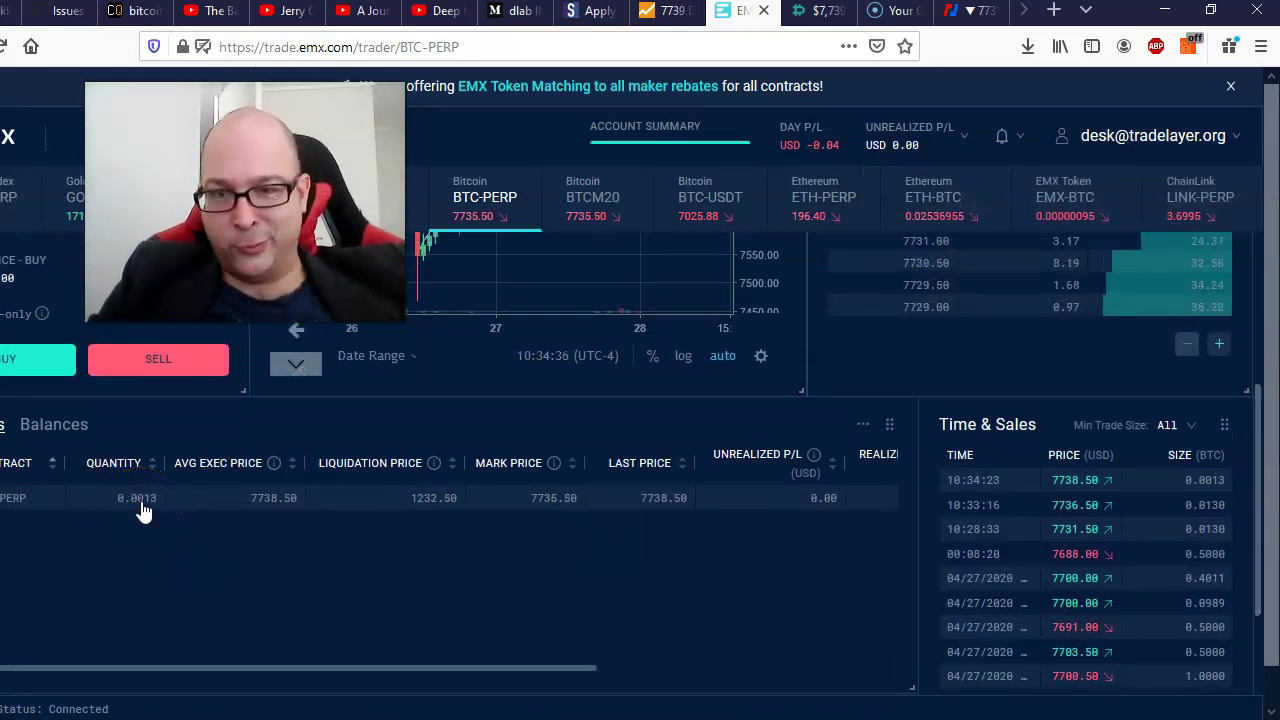
pyautogui.click(808, 22)
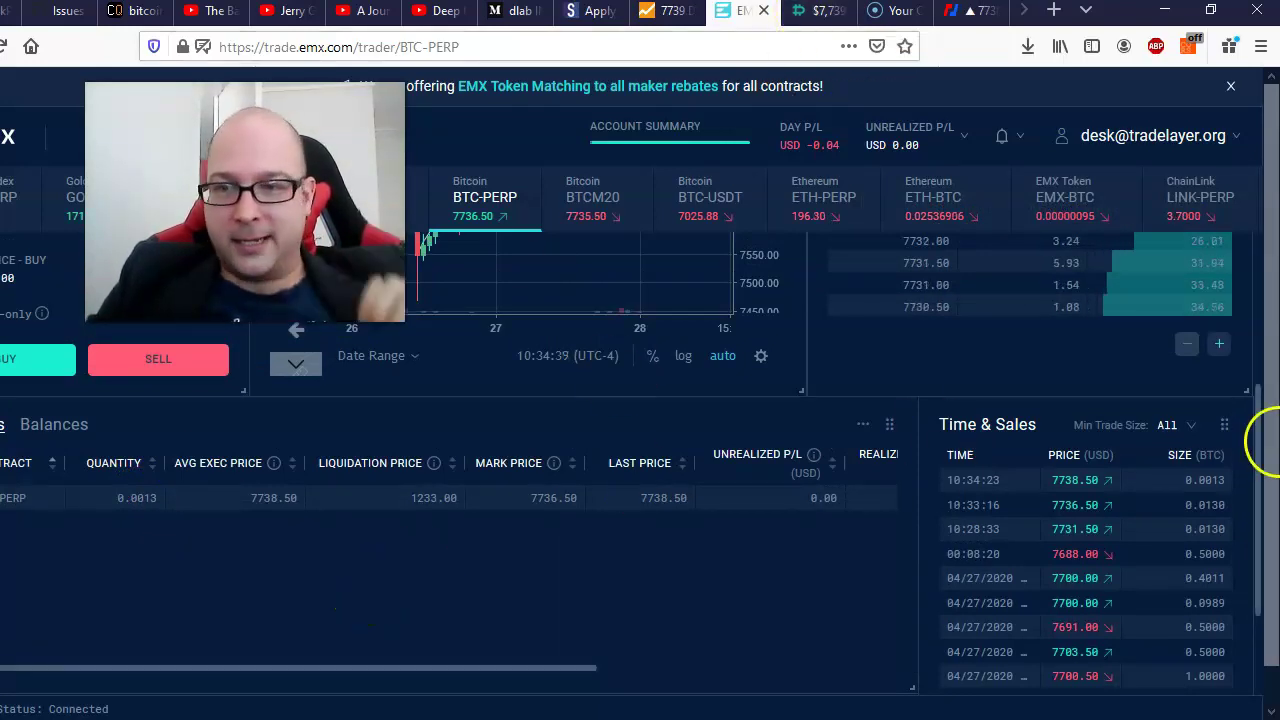
pyautogui.moveTo(1268, 450); pyautogui.dragTo(1260, 240)
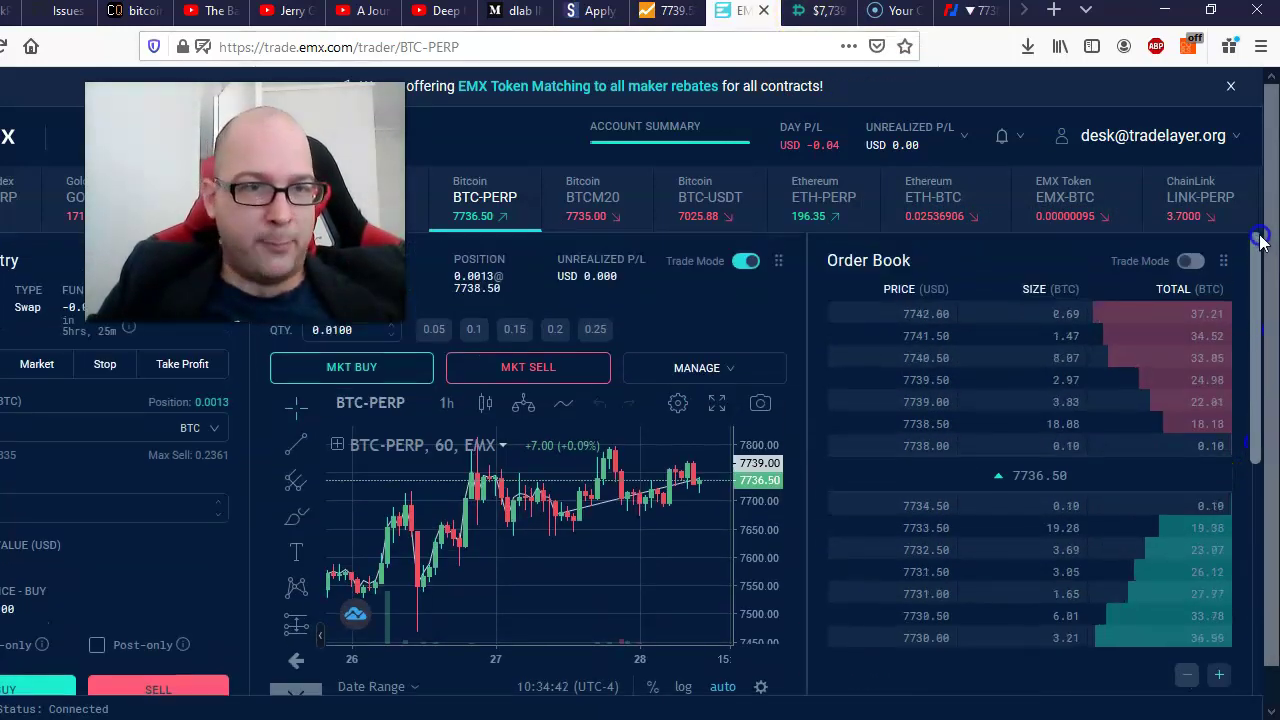